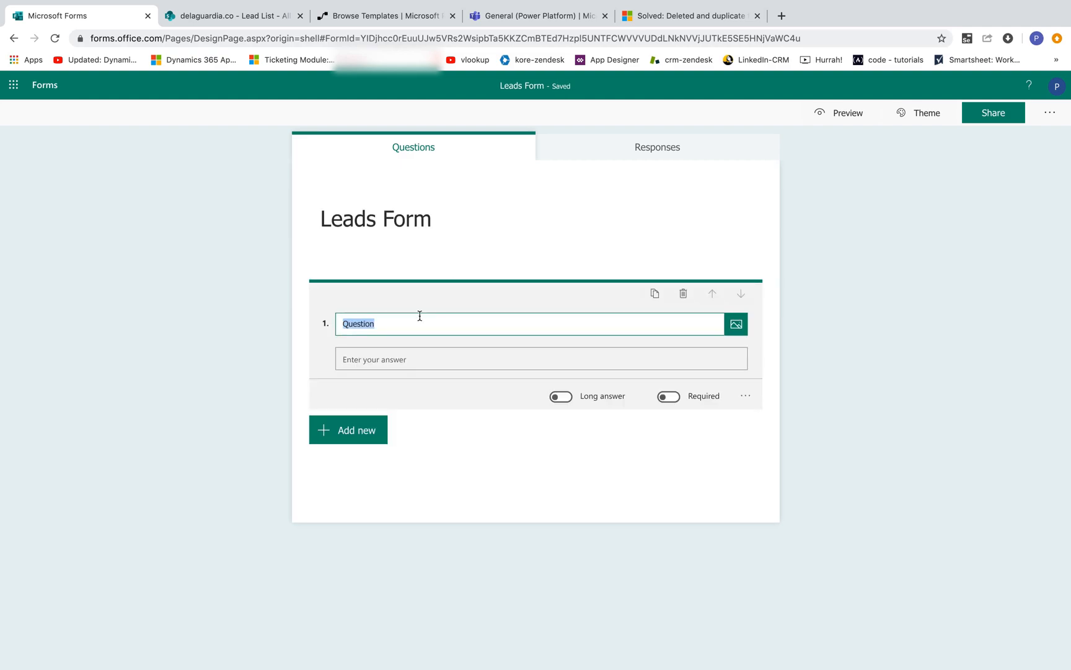
Step: Title the first question Full Name: and add a text question titled Phone:
type("Full Name:")
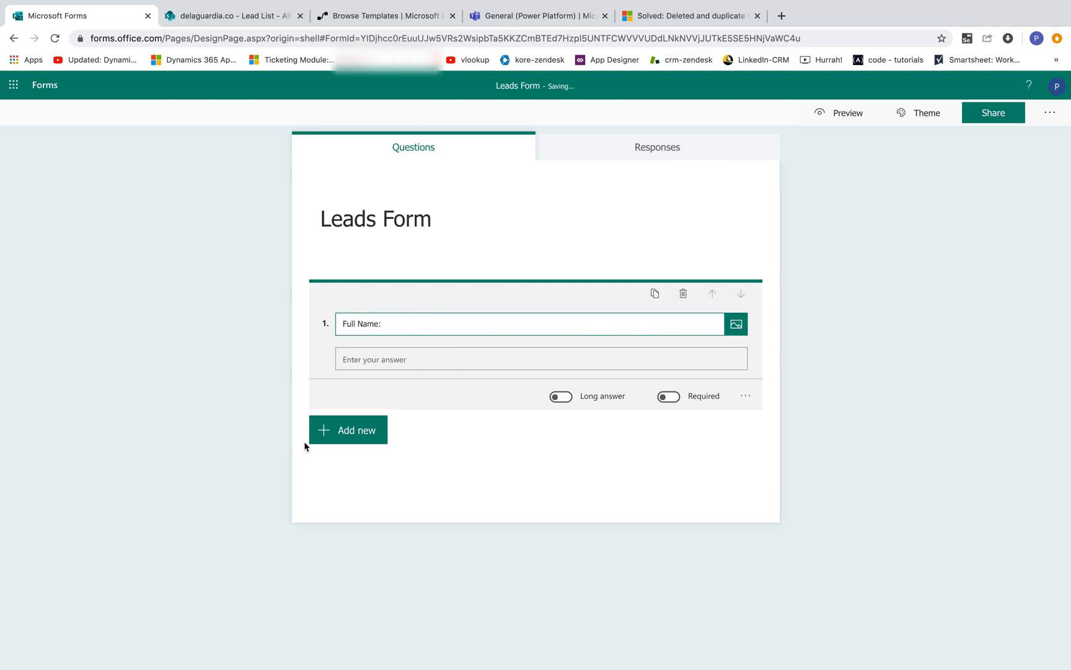
left_click(348, 431)
left_click(464, 439)
type("Phone:")
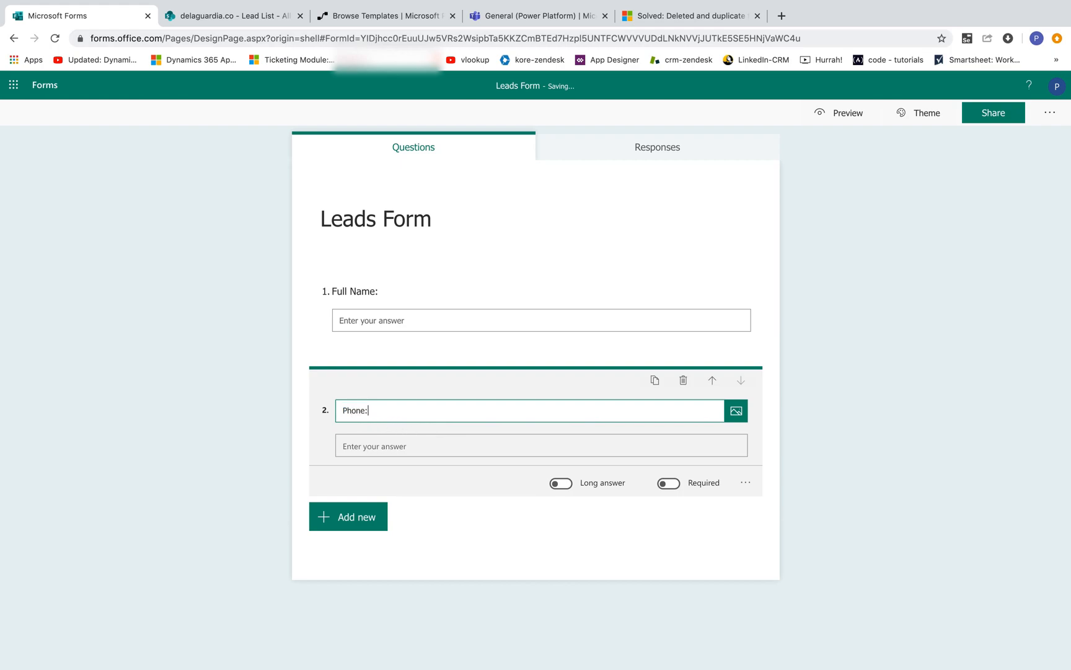
Step: Add a third text question titled Email
left_click(369, 515)
left_click(457, 519)
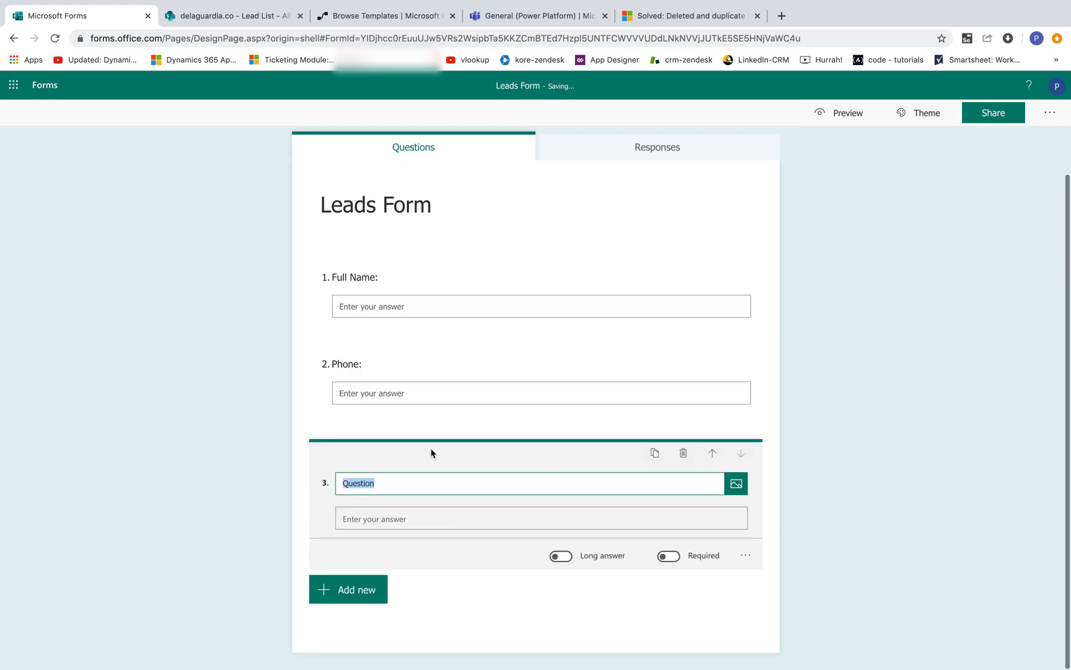
type("Email")
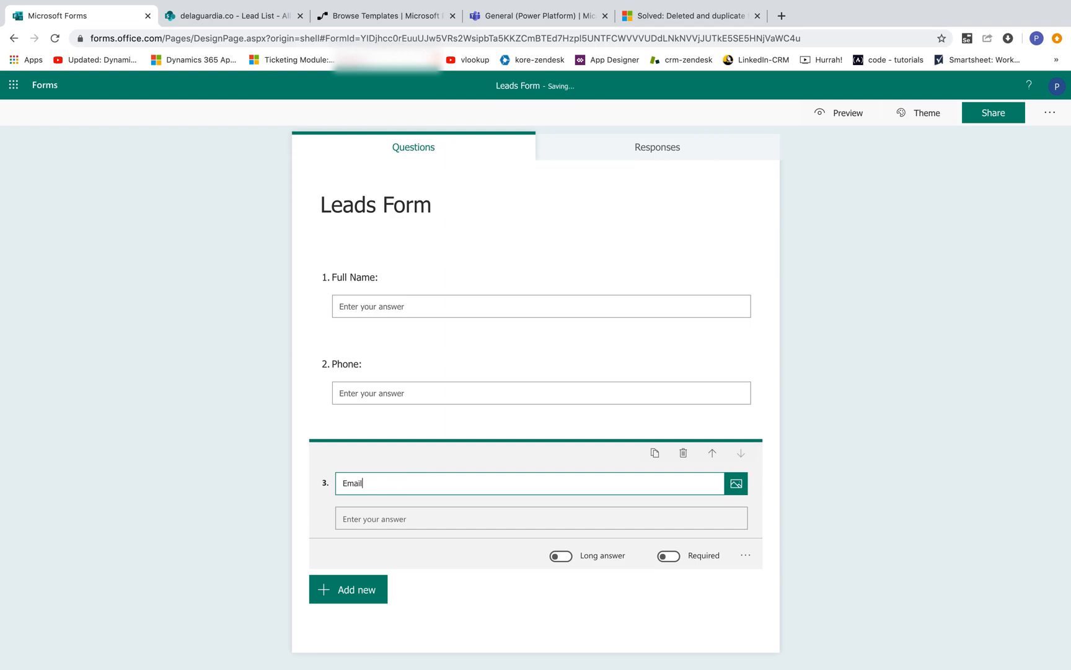
Step: Add a choice question titled Product:
left_click(372, 591)
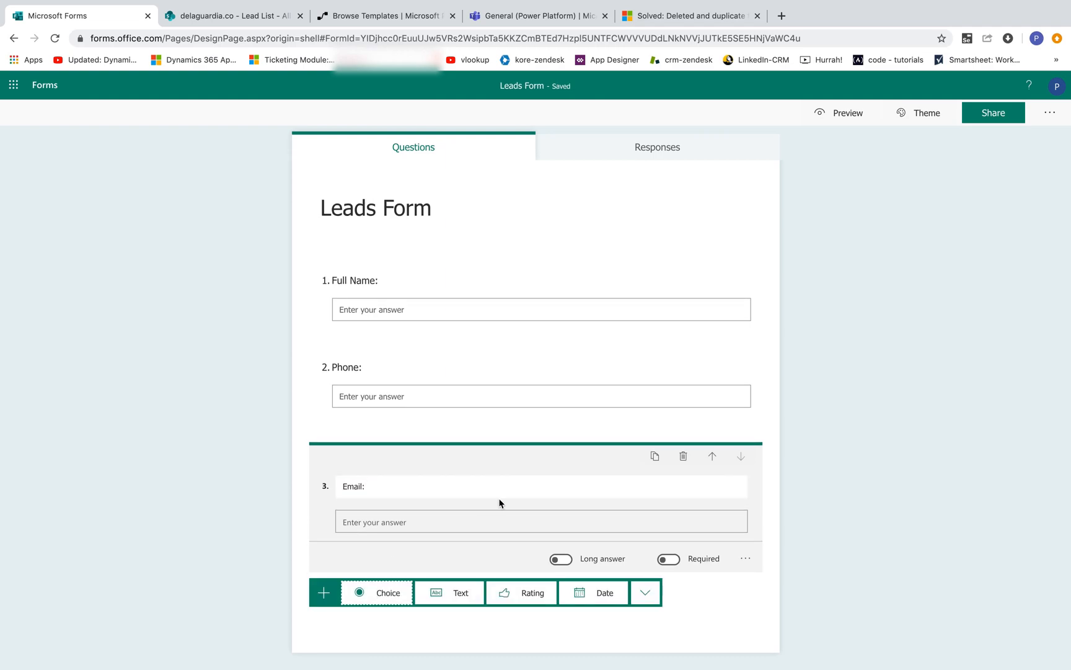
left_click(399, 597)
type("Product:")
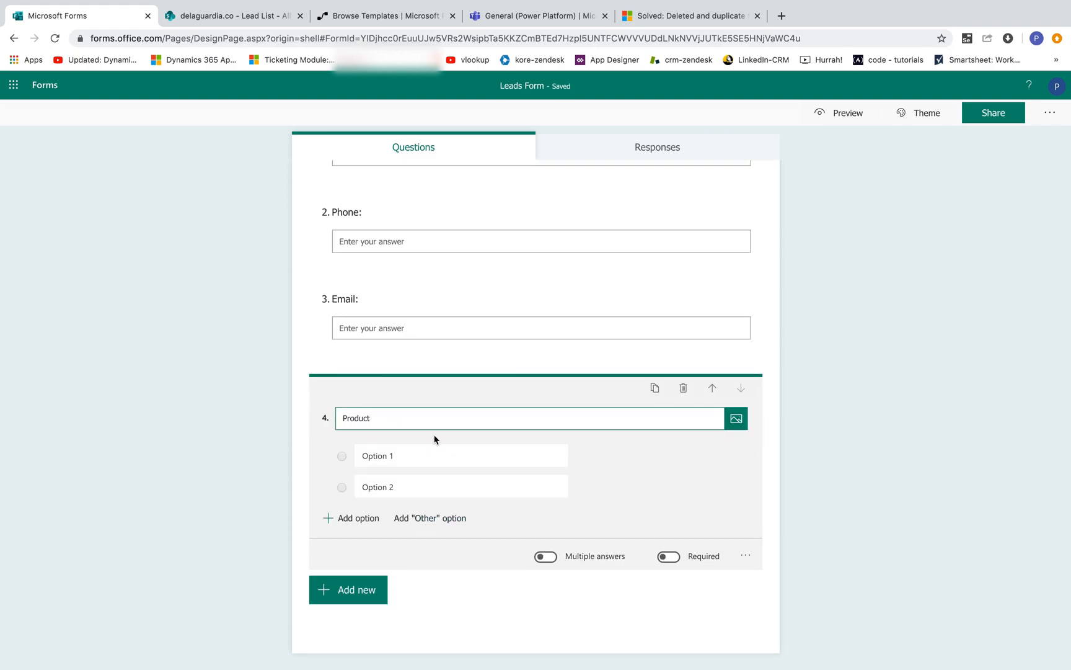
Step: Set the Product choices to Dynamics CRM 365 and Power Platform
left_click(411, 457)
type("Dy")
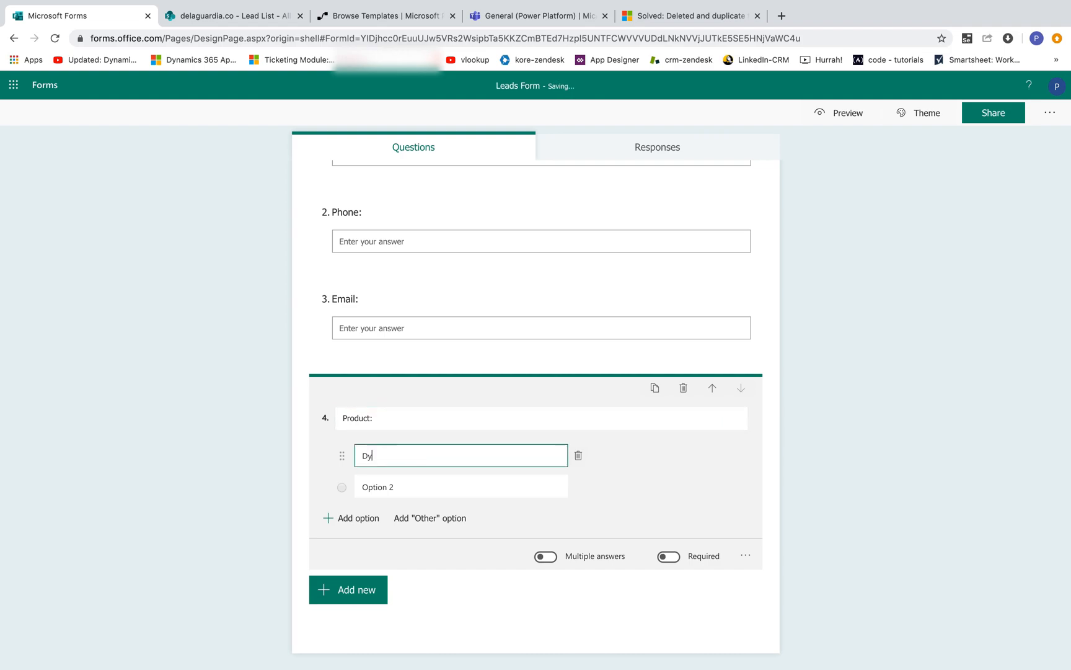
type("namics 365")
left_click(414, 485)
type("Power Platform")
left_click(429, 455)
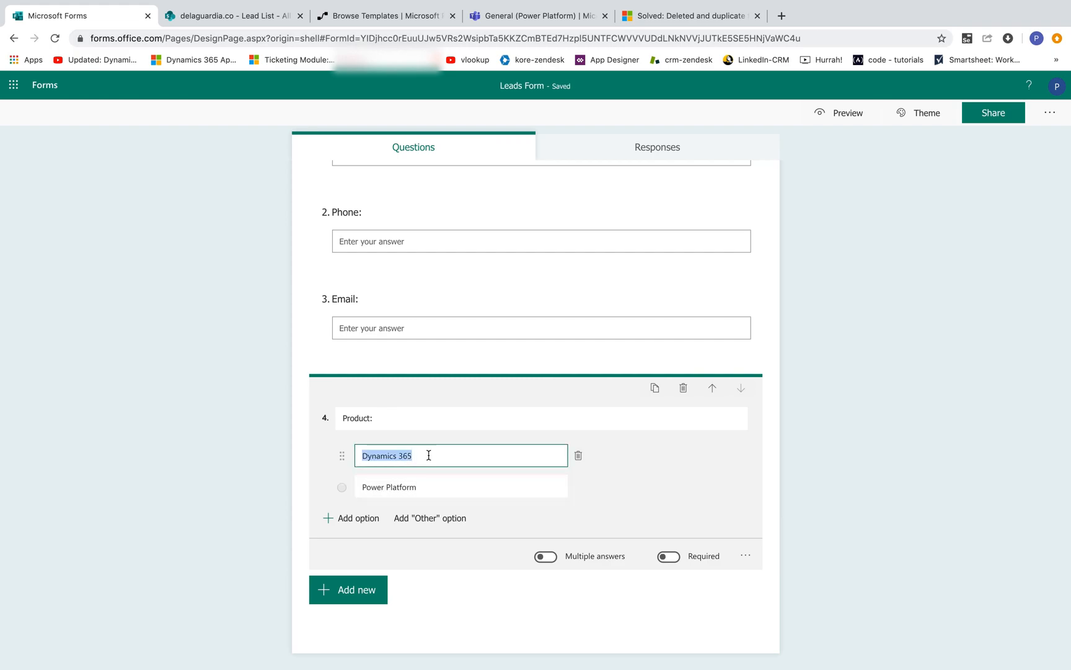
left_click(429, 455)
type("CRM")
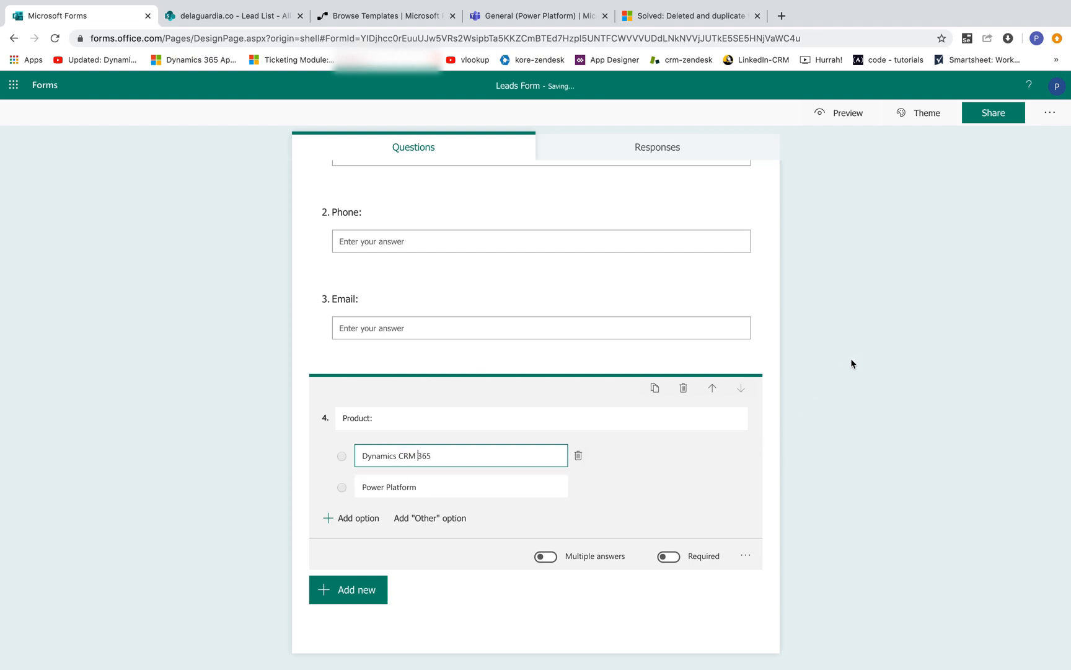
left_click(873, 357)
Step: Preview the form and return to editing
scroll(753, 270, "up", 1)
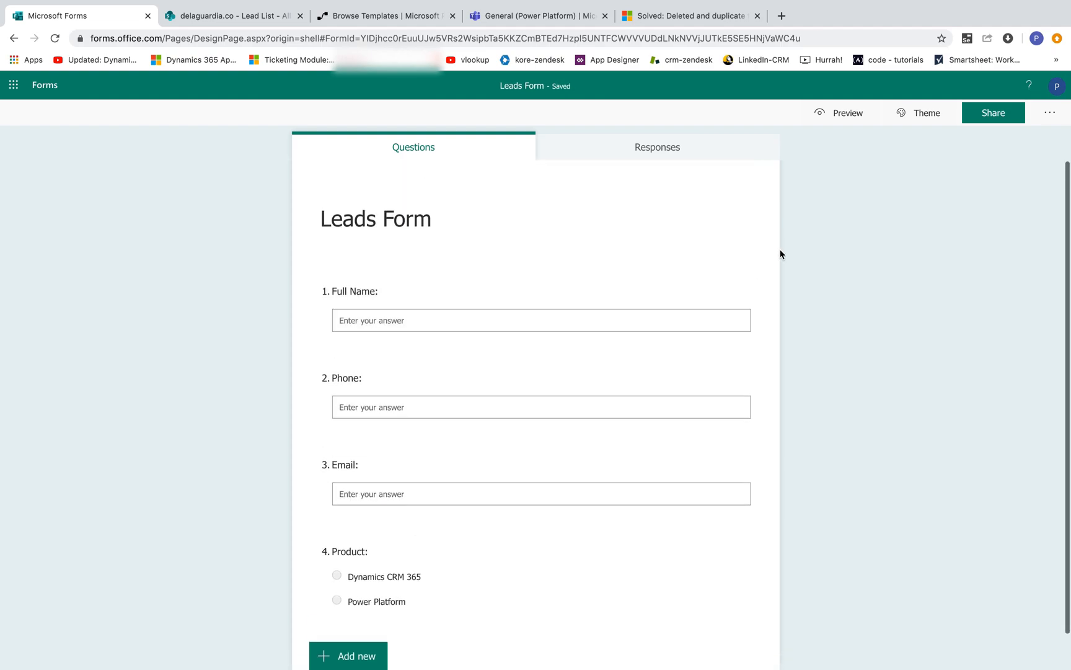
left_click(846, 113)
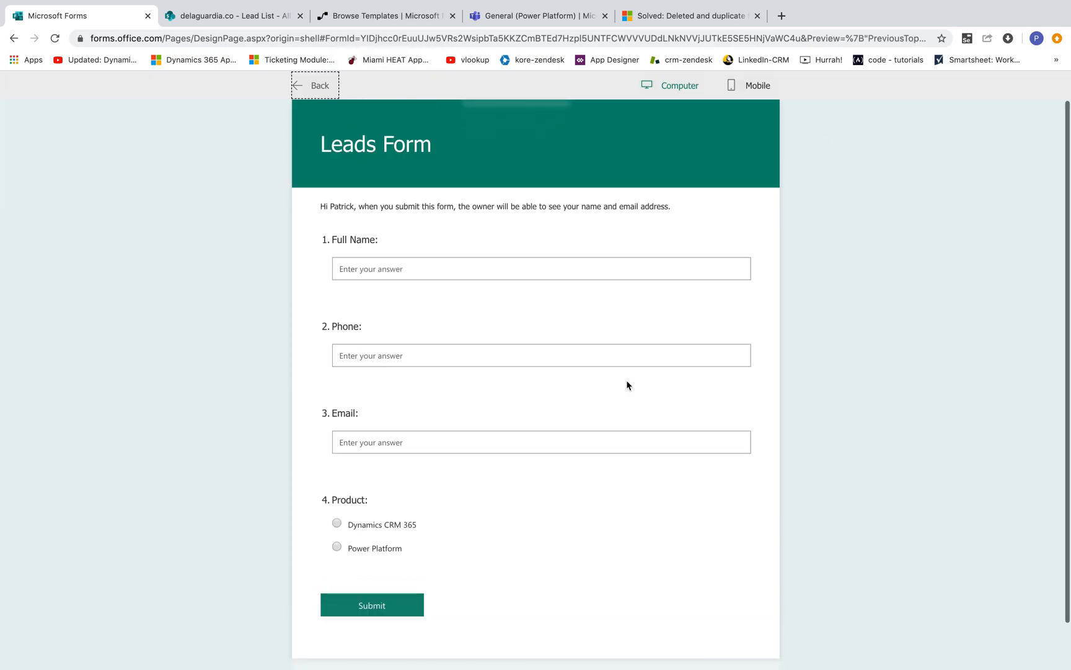
left_click(304, 90)
Step: Apply the laboratory illustration theme to the form and preview it
left_click(914, 117)
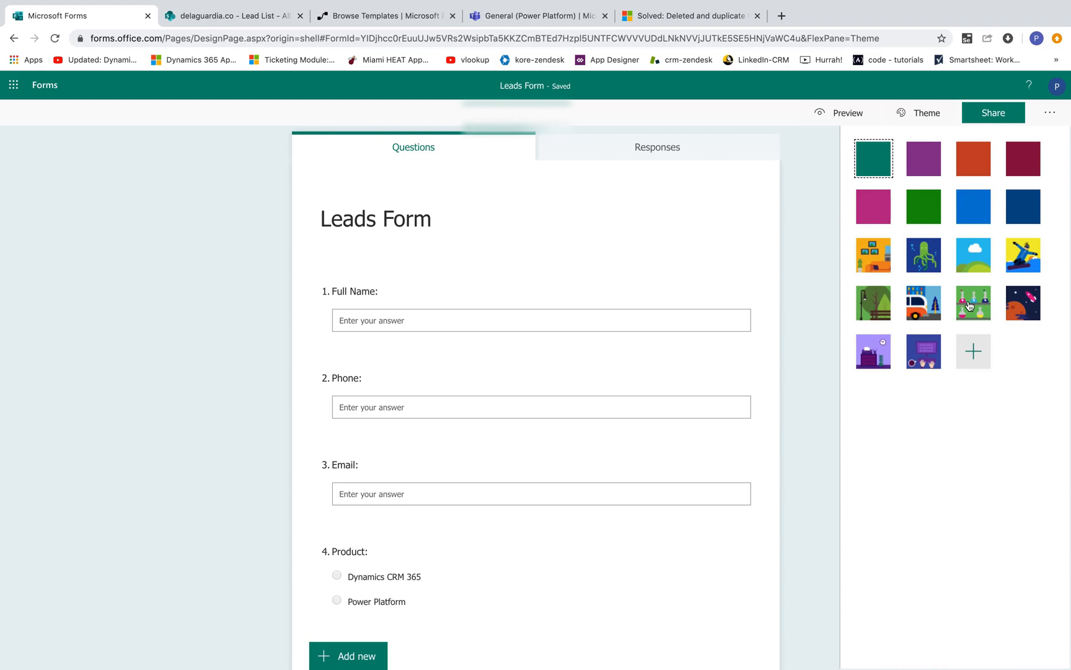
left_click(974, 305)
left_click(845, 113)
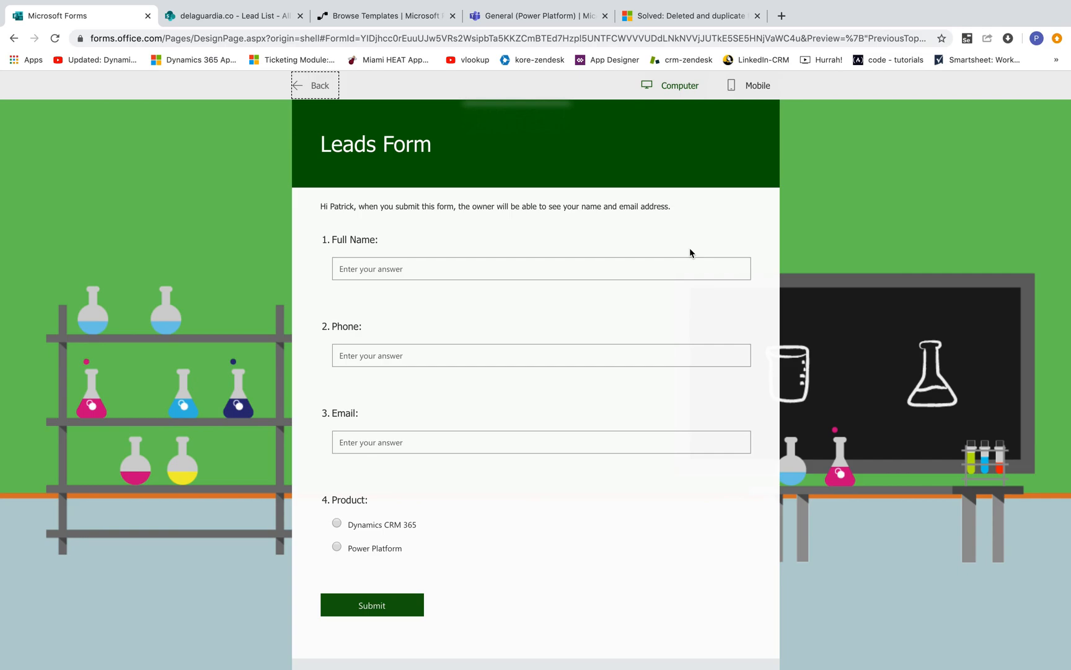
Step: Review the Lead List columns on the SharePoint site and compare them with the form
left_click(235, 17)
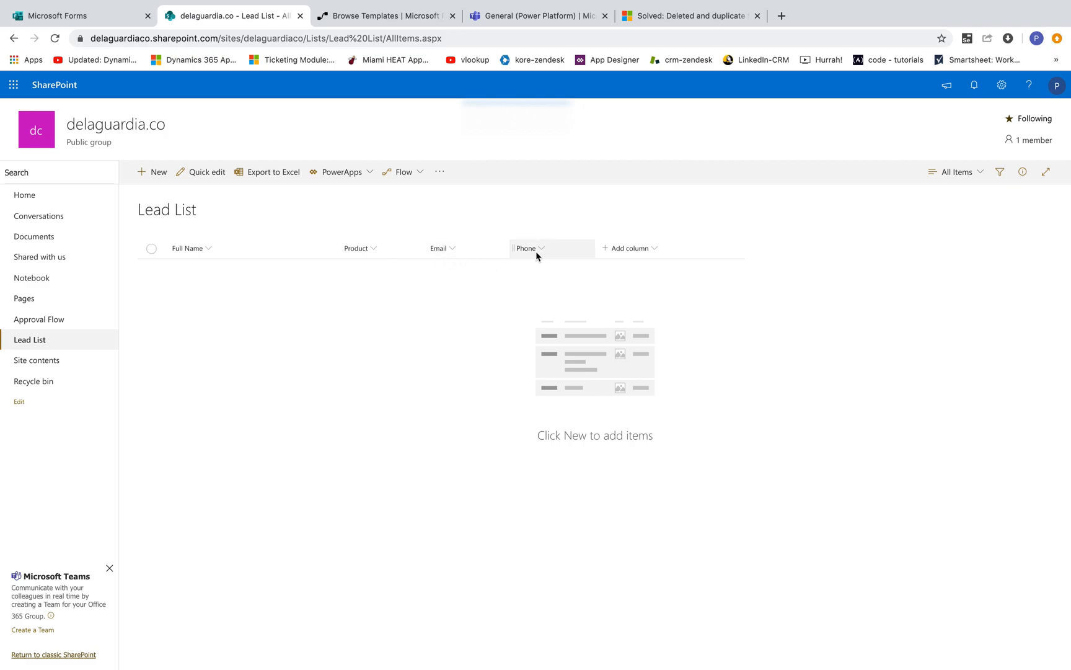
left_click(37, 197)
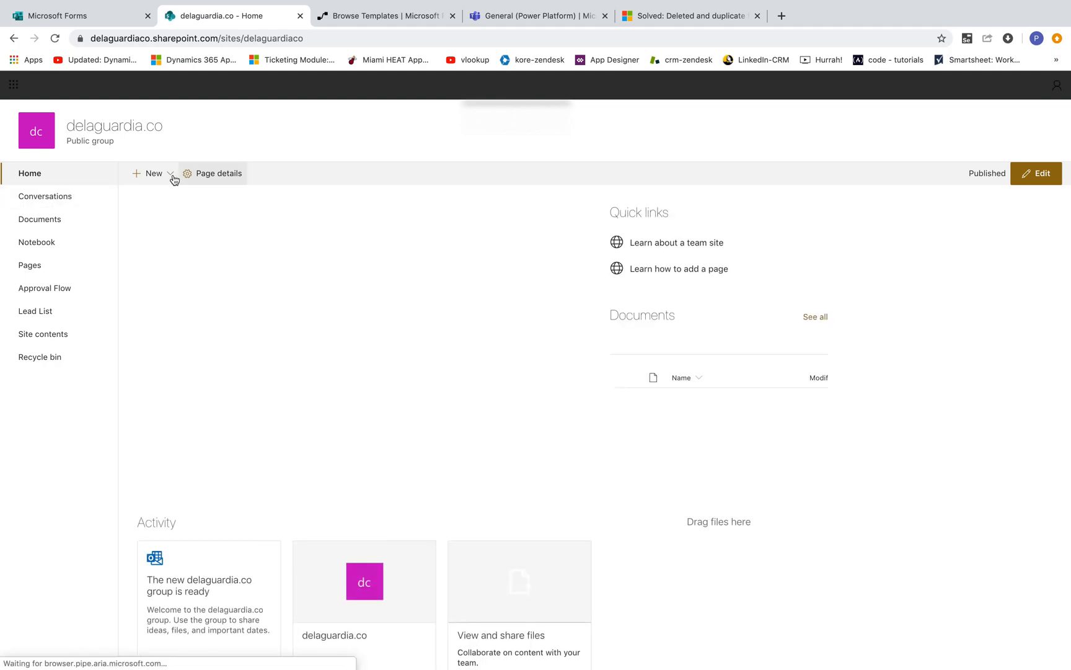
left_click(170, 176)
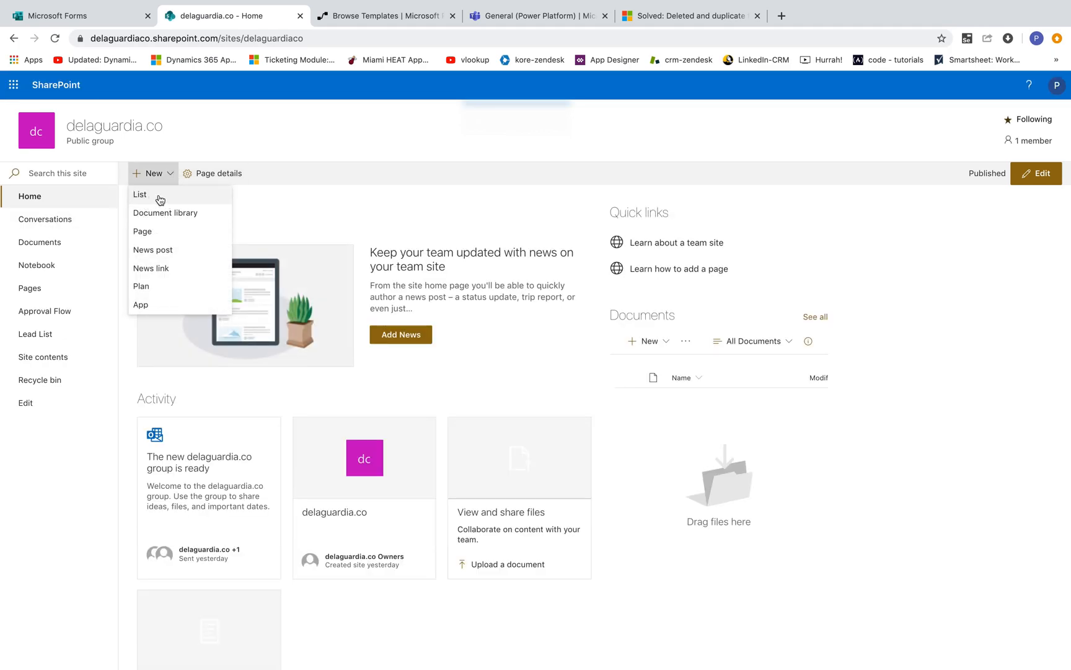
left_click(41, 338)
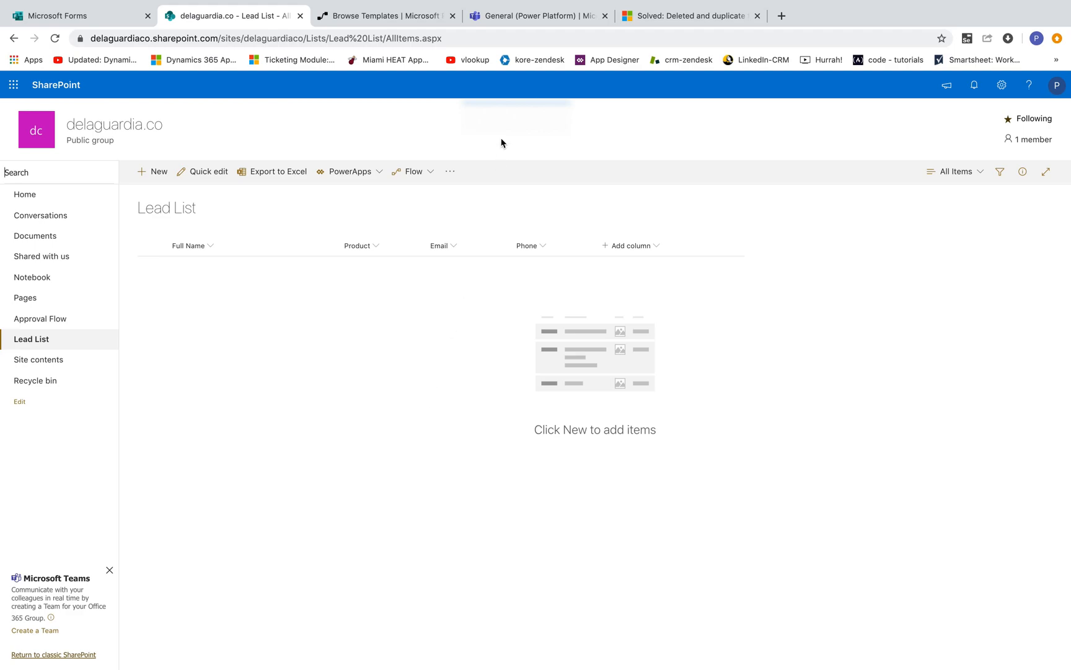
left_click(92, 20)
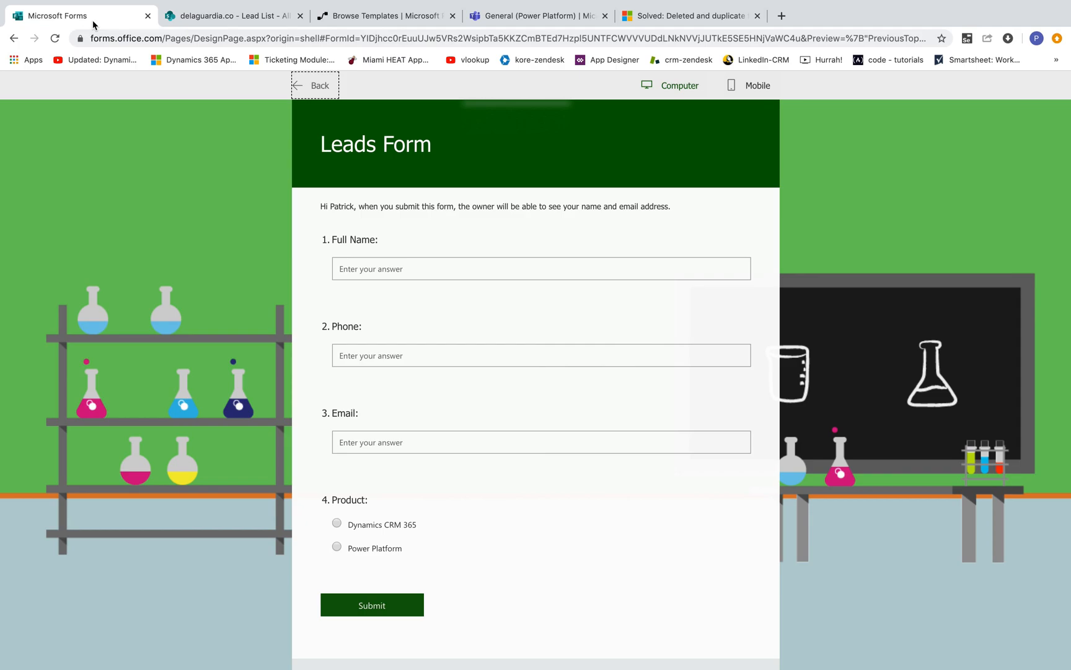
left_click(257, 19)
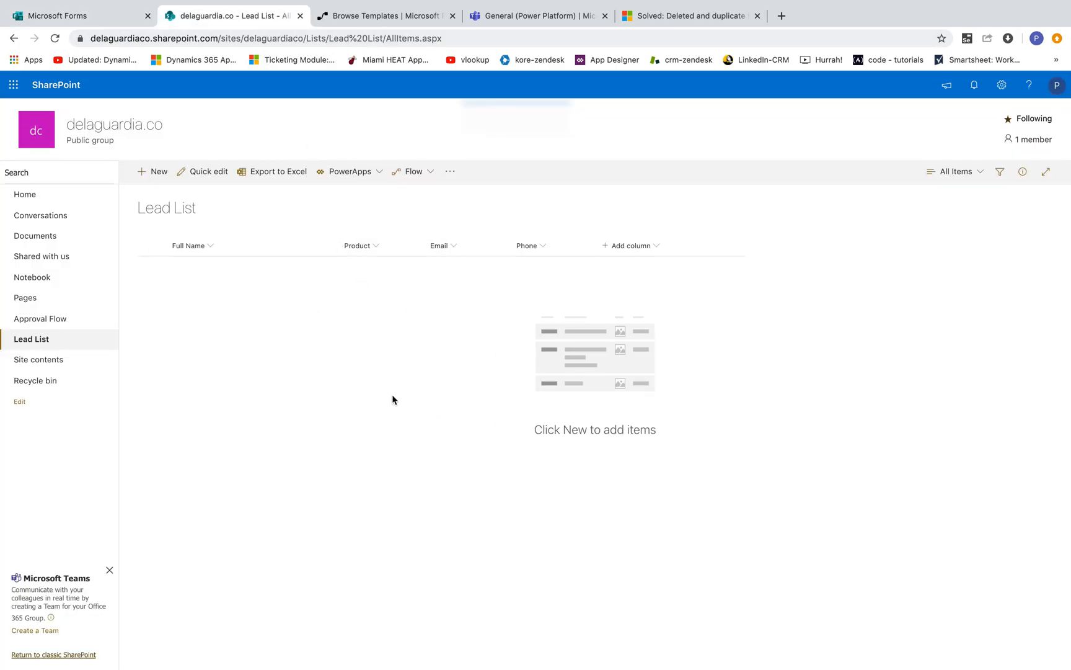
Step: Start a flow from the Record form responses in SharePoint template and continue with the connections
left_click(387, 25)
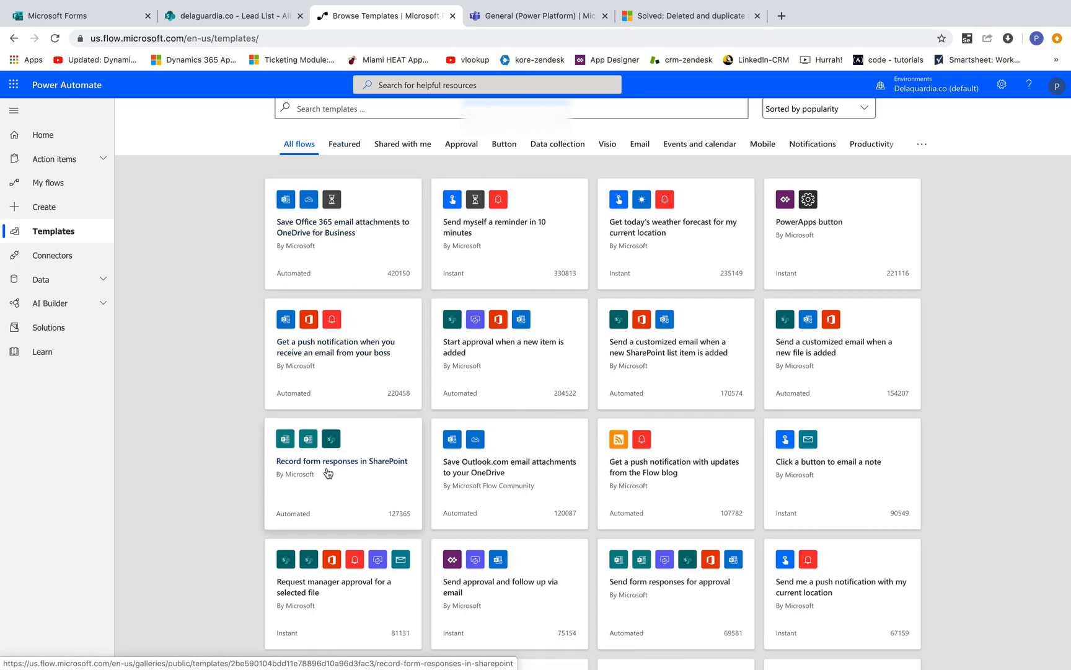
left_click(363, 483)
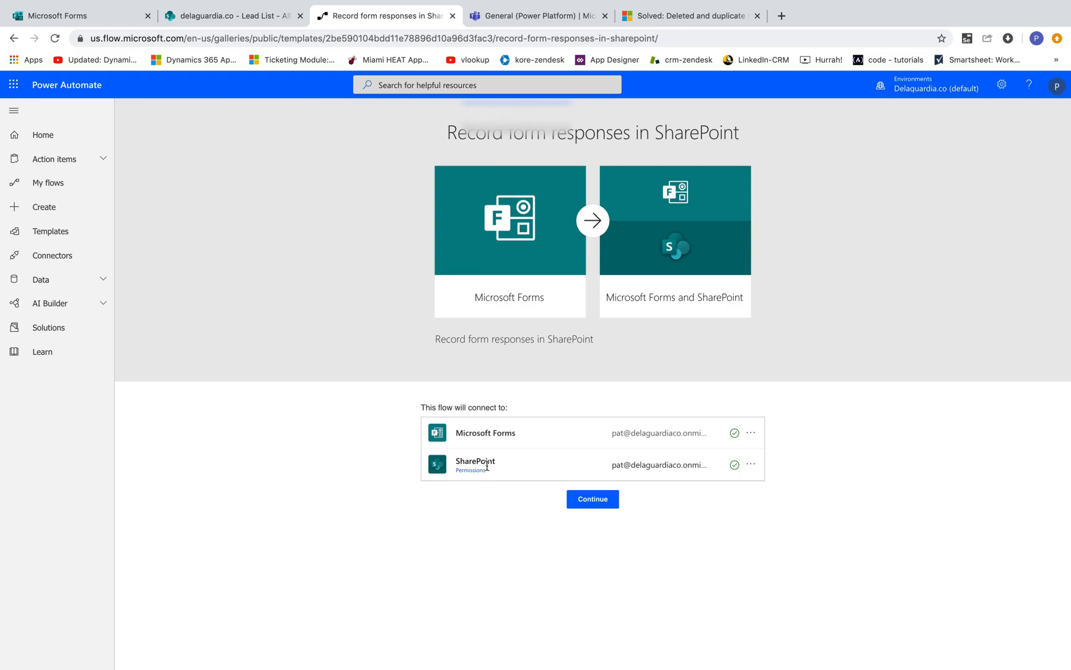
left_click(586, 501)
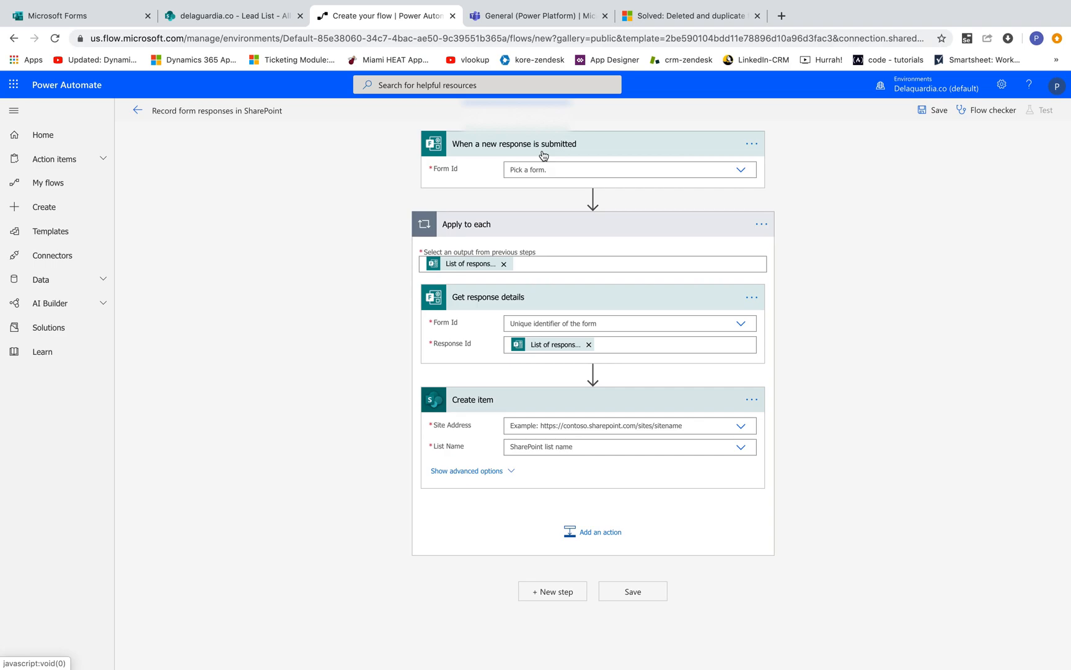
Step: Set the Form Id of the trigger and of Get response details to Leads Form
left_click(575, 171)
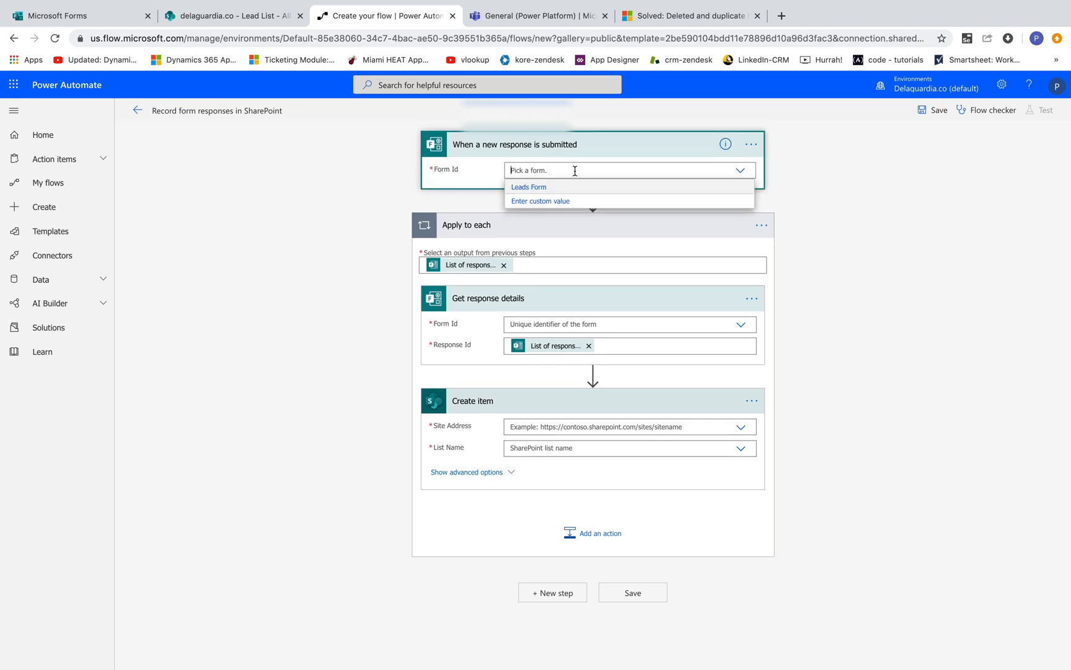
left_click(534, 187)
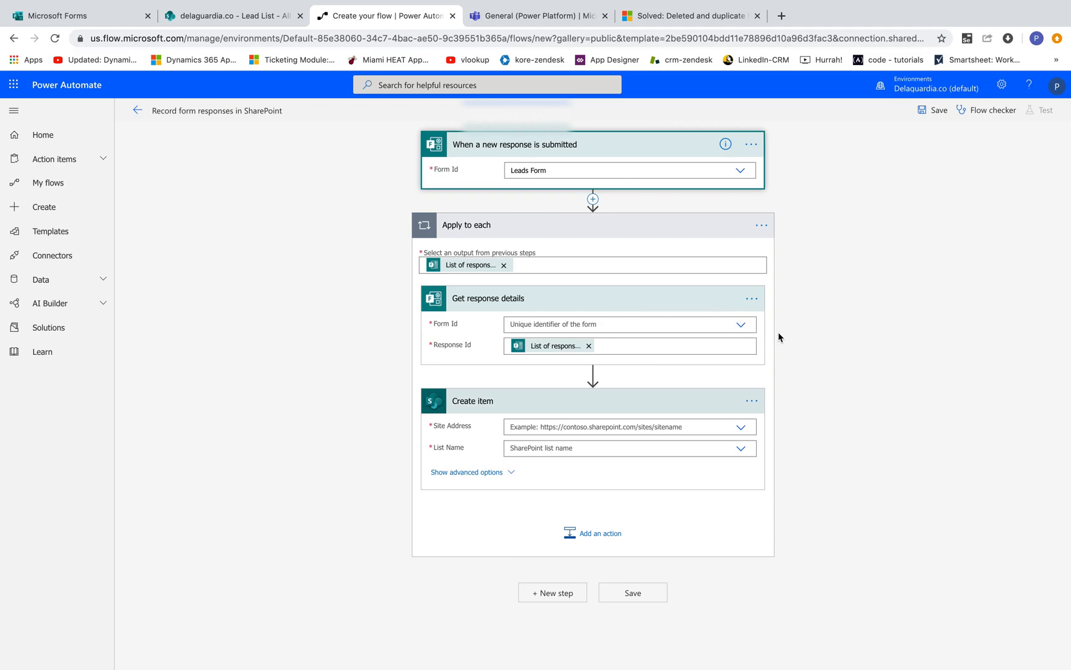
left_click(741, 325)
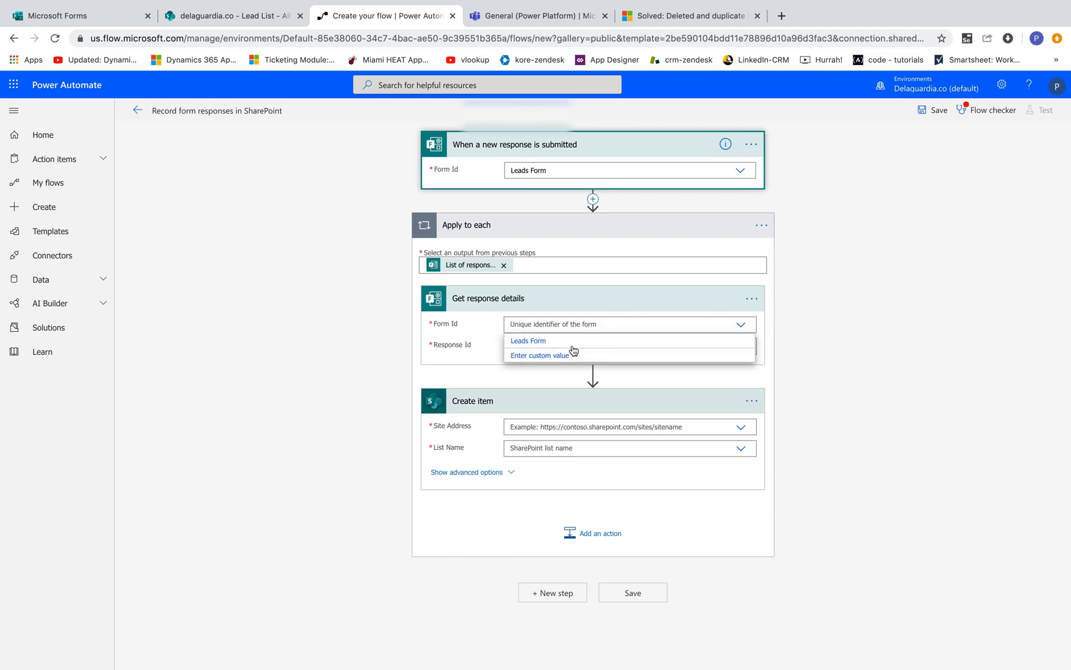
left_click(566, 343)
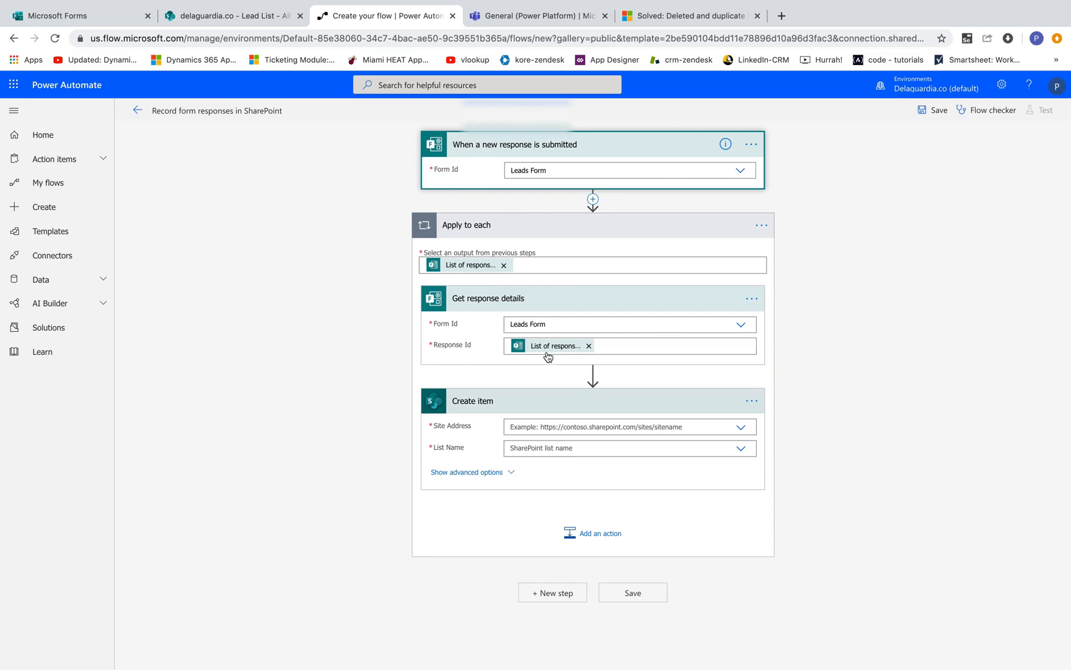
Step: Set the Create item site address to delaguardia.co and the list name to Lead List
left_click(742, 429)
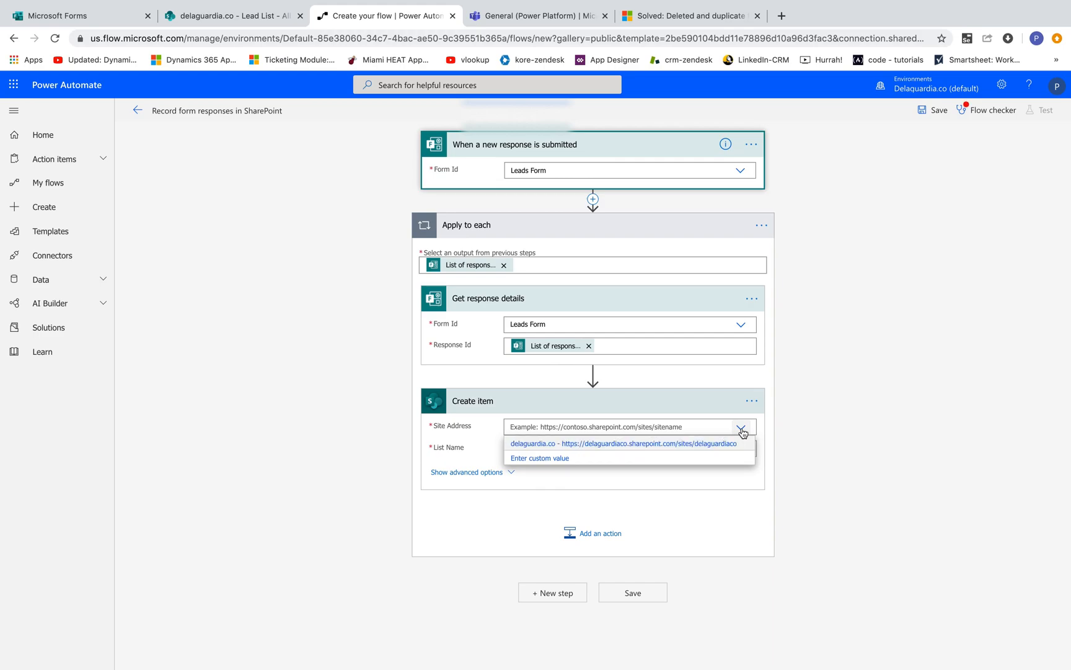
left_click(663, 444)
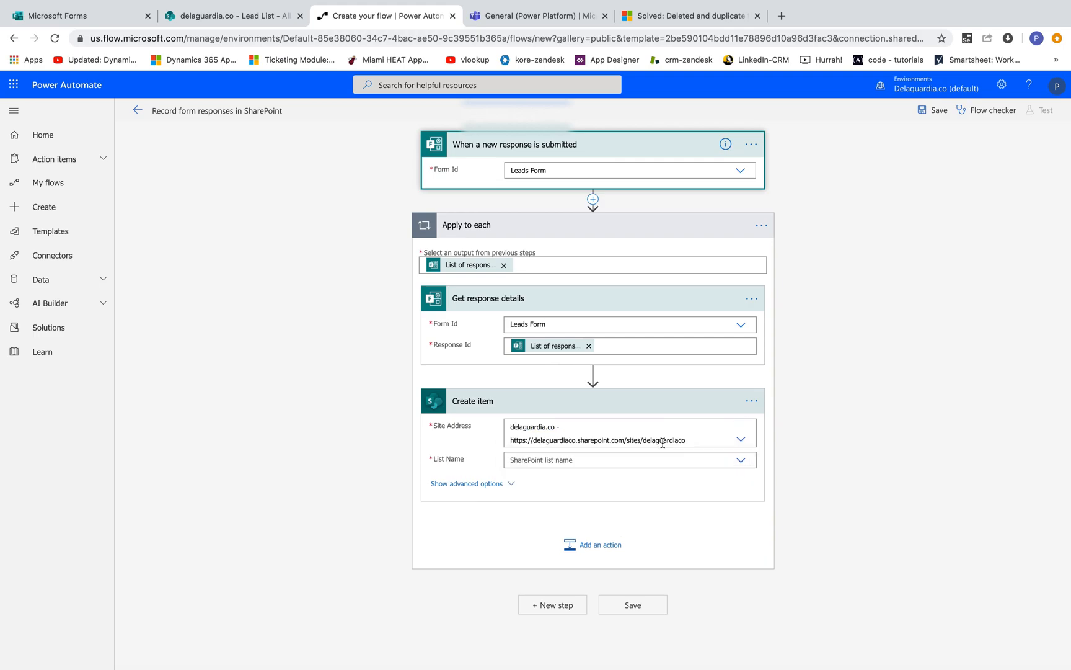
left_click(742, 460)
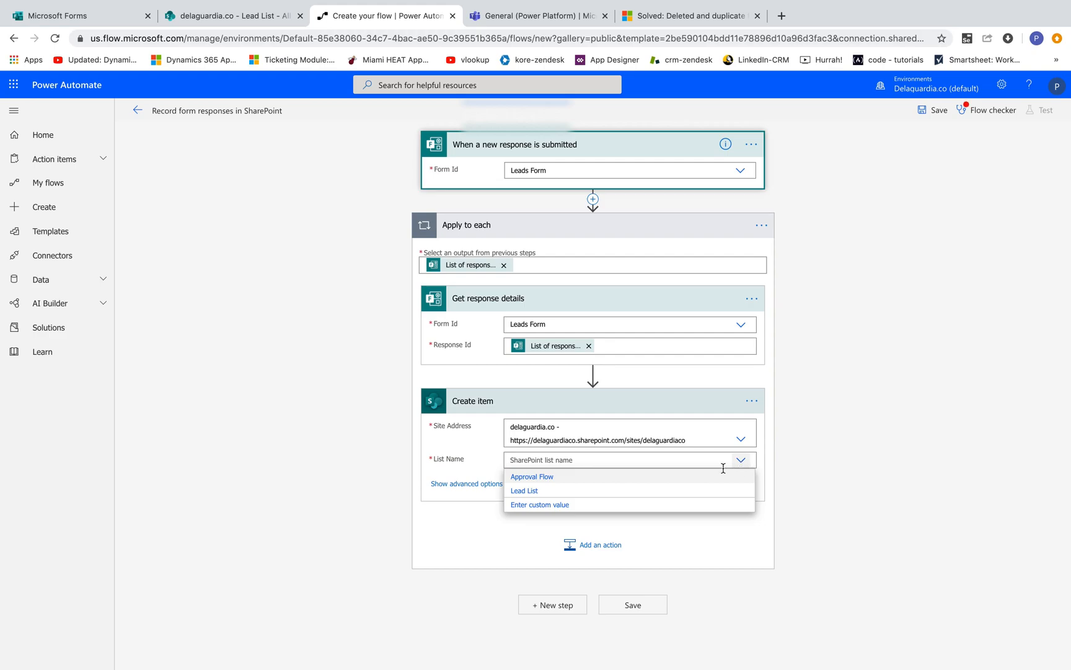
left_click(531, 493)
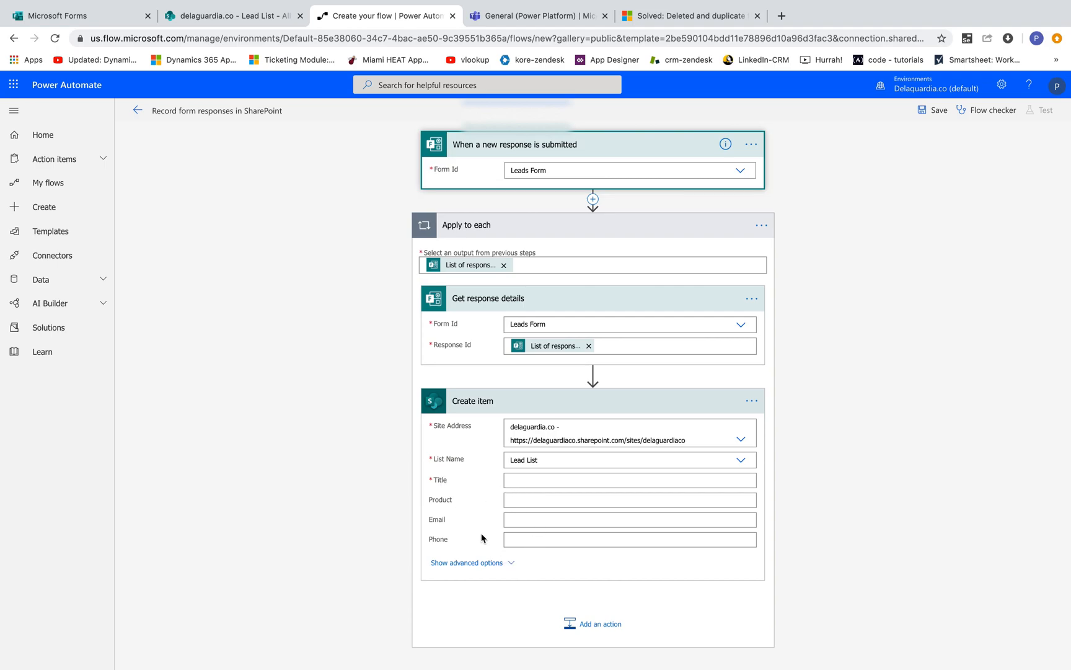
Step: Map the Create item Title to the Full Name: answer from the response details
left_click(103, 22)
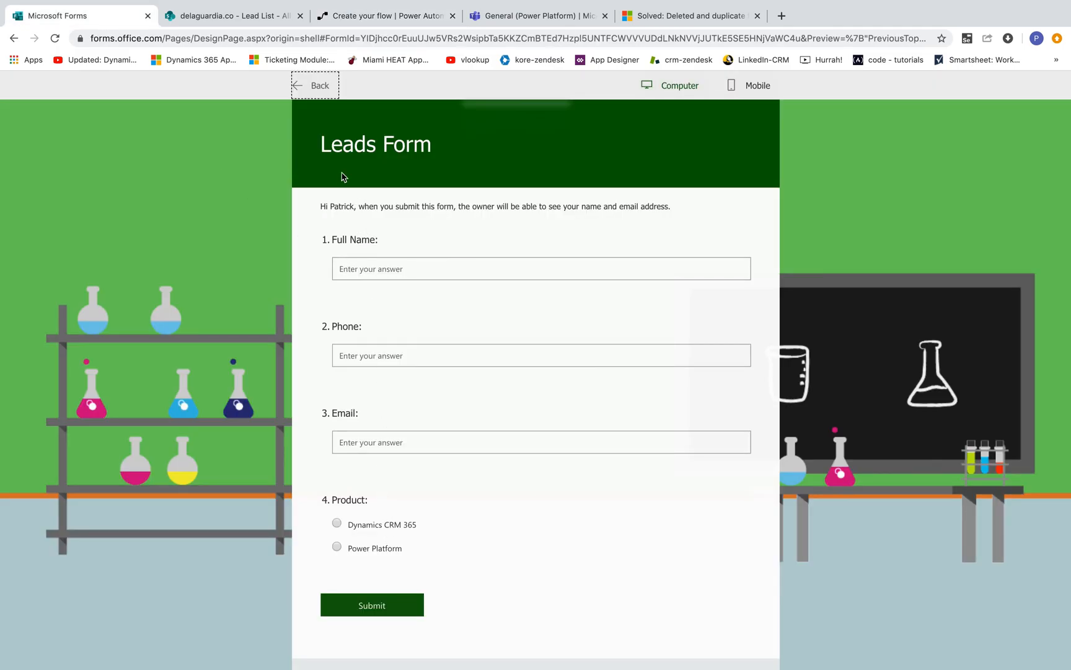
left_click(365, 19)
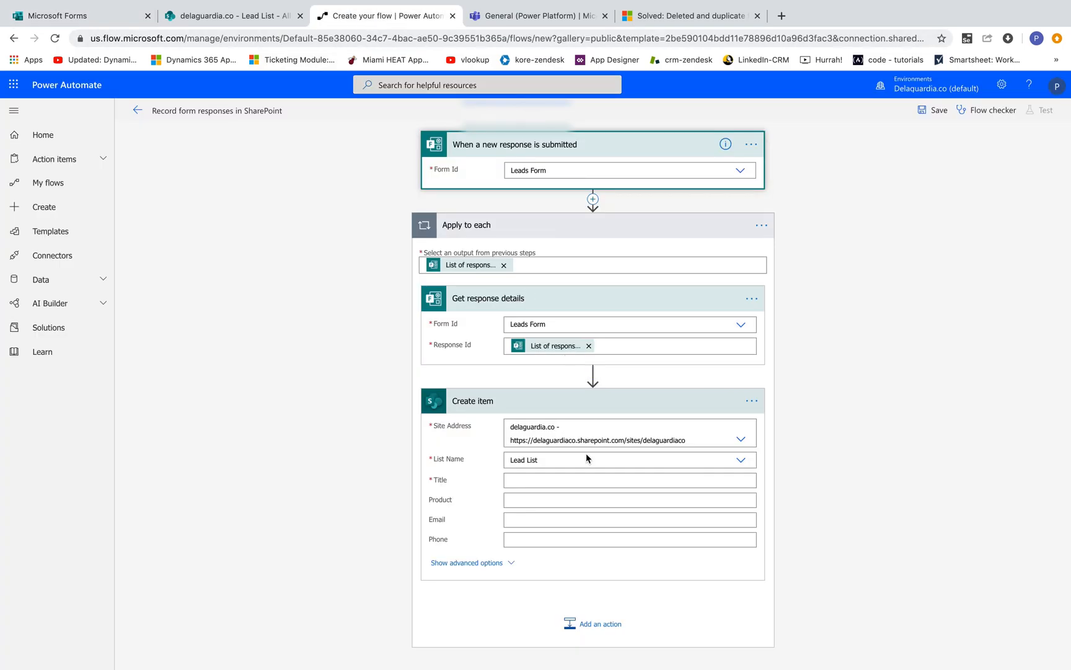
left_click(545, 478)
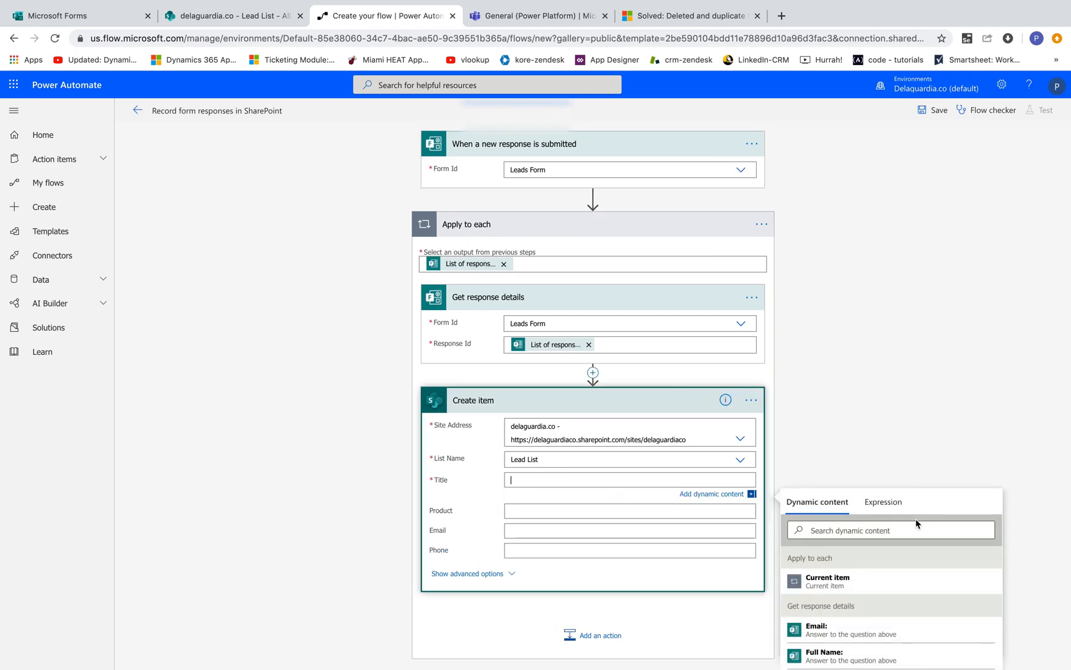
left_click(823, 654)
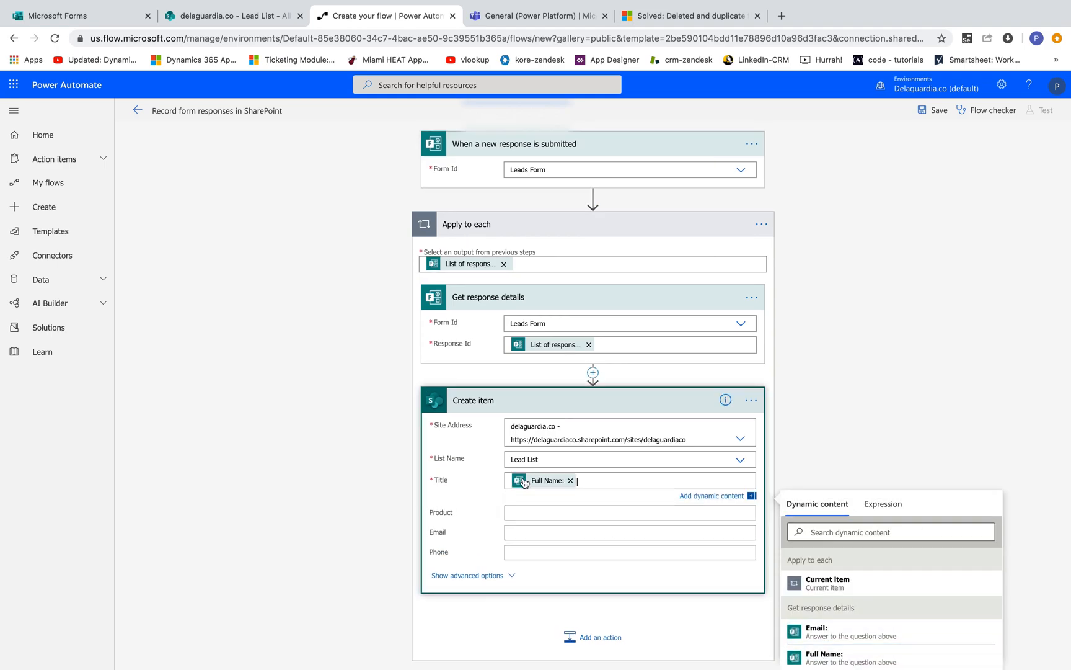
Step: Map the Create item Product, Email and Phone fields to the matching Product:, Email: and Phone: answers
left_click(542, 508)
scroll(924, 627, "down", 1)
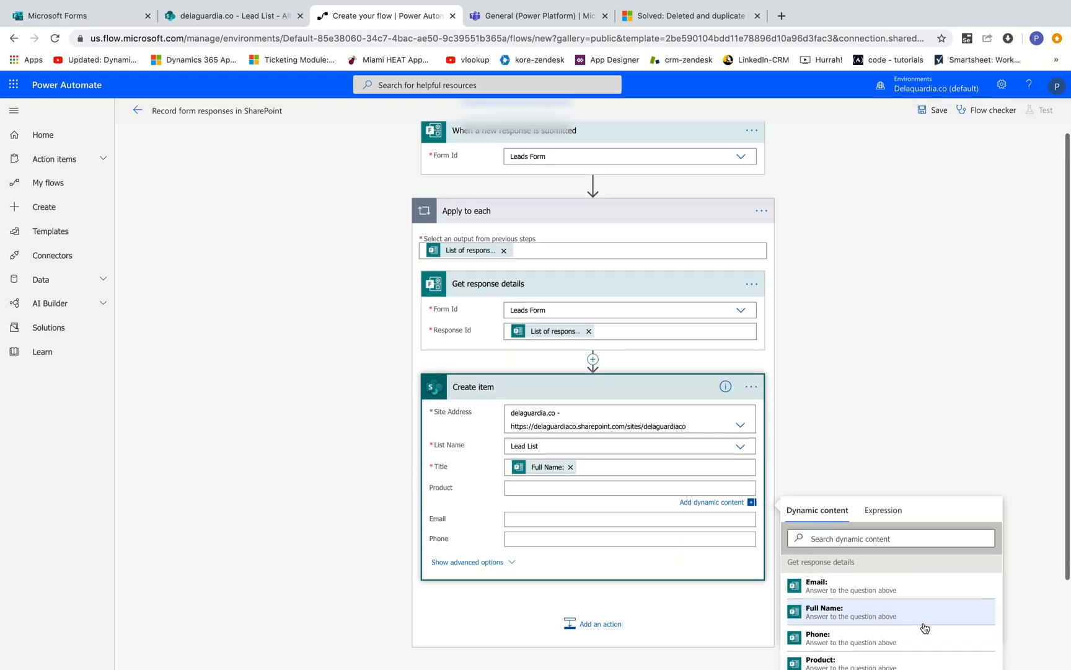
scroll(924, 627, "down", 2)
left_click(866, 603)
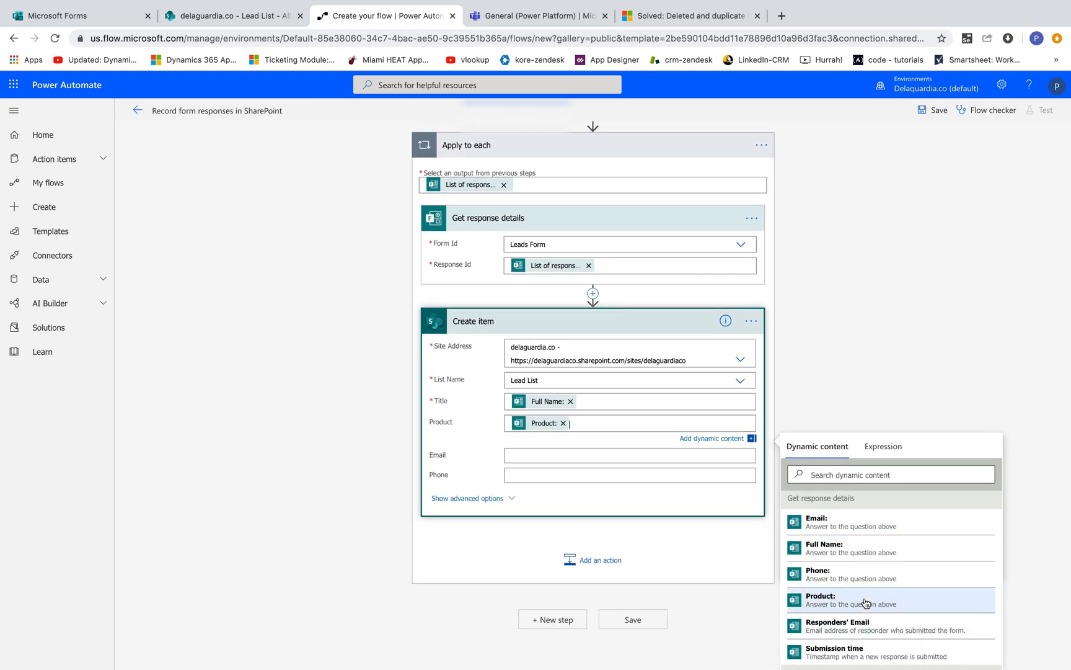
left_click(520, 454)
left_click(823, 602)
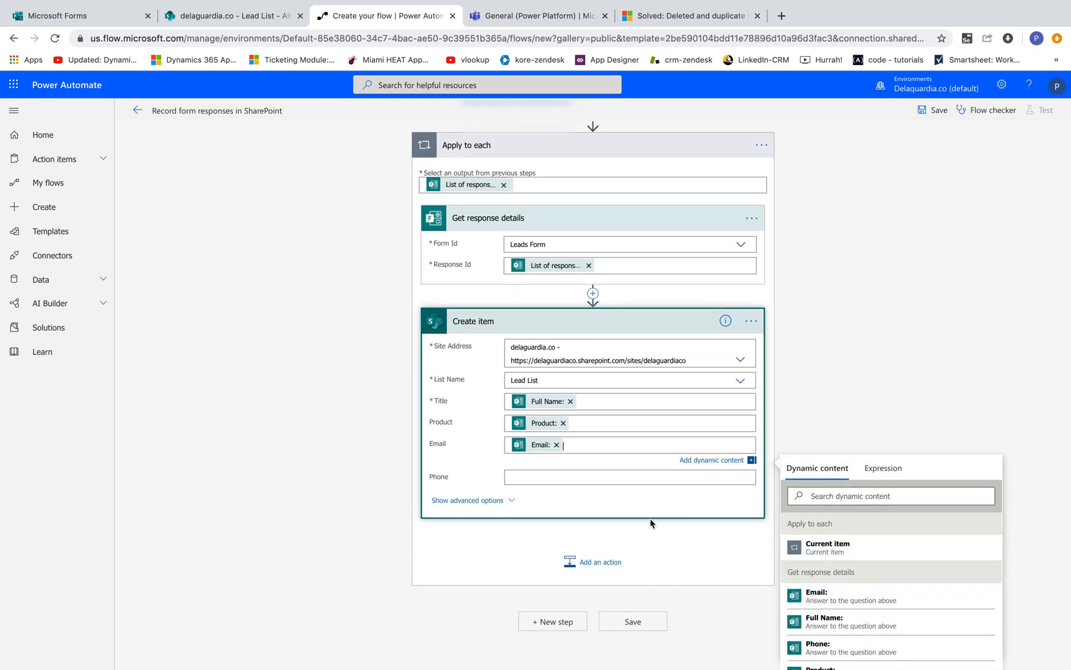
left_click(545, 476)
scroll(851, 624, "down", 1)
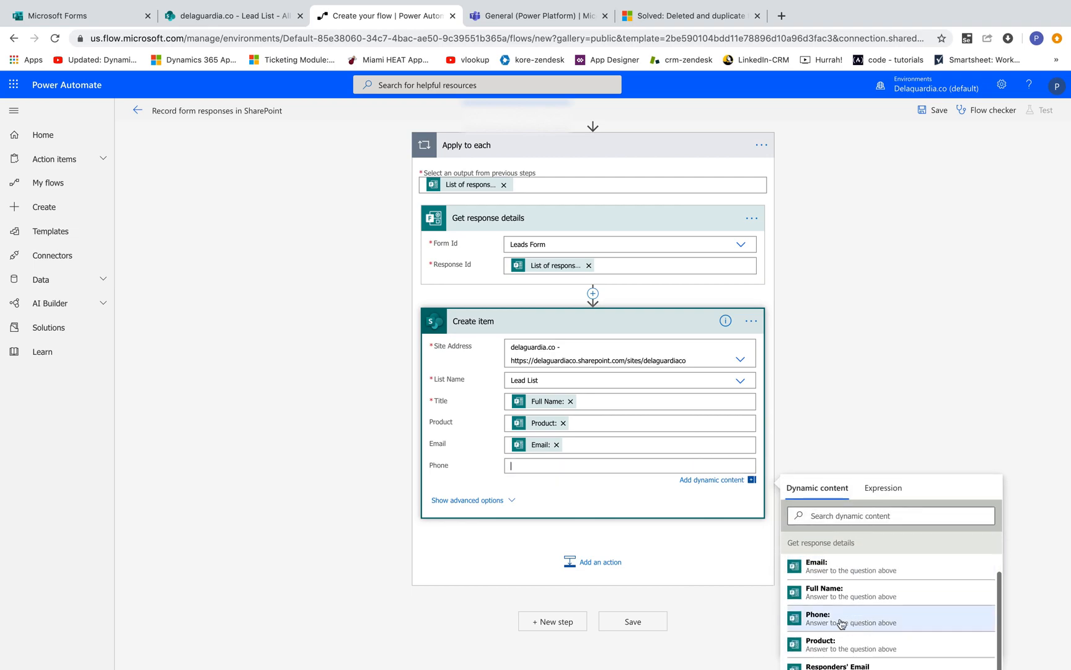
left_click(844, 622)
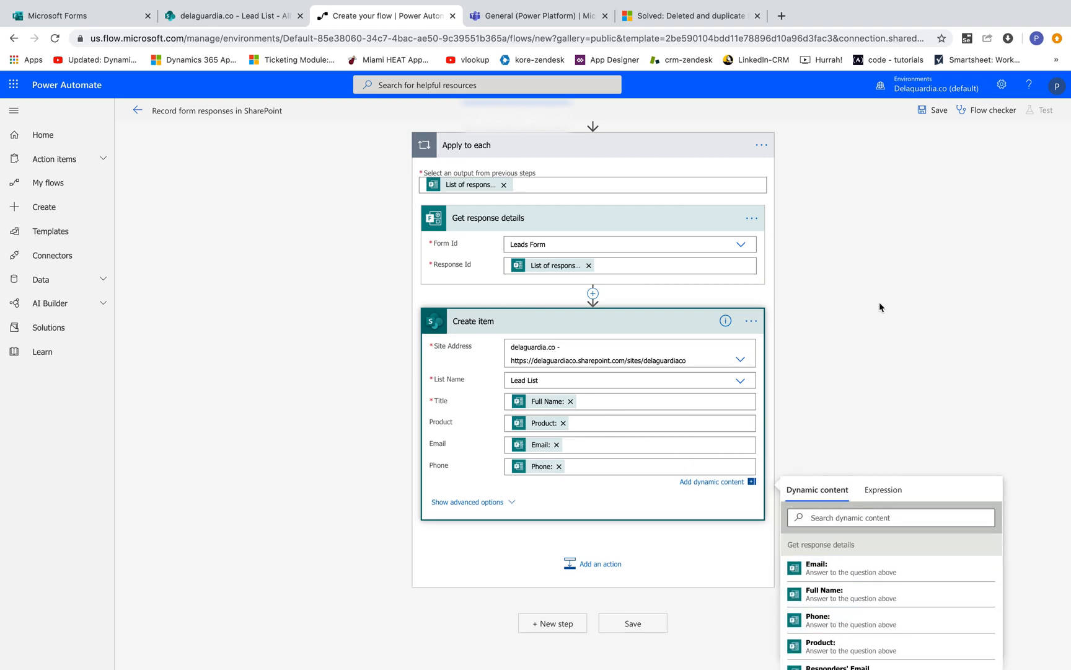
left_click(880, 303)
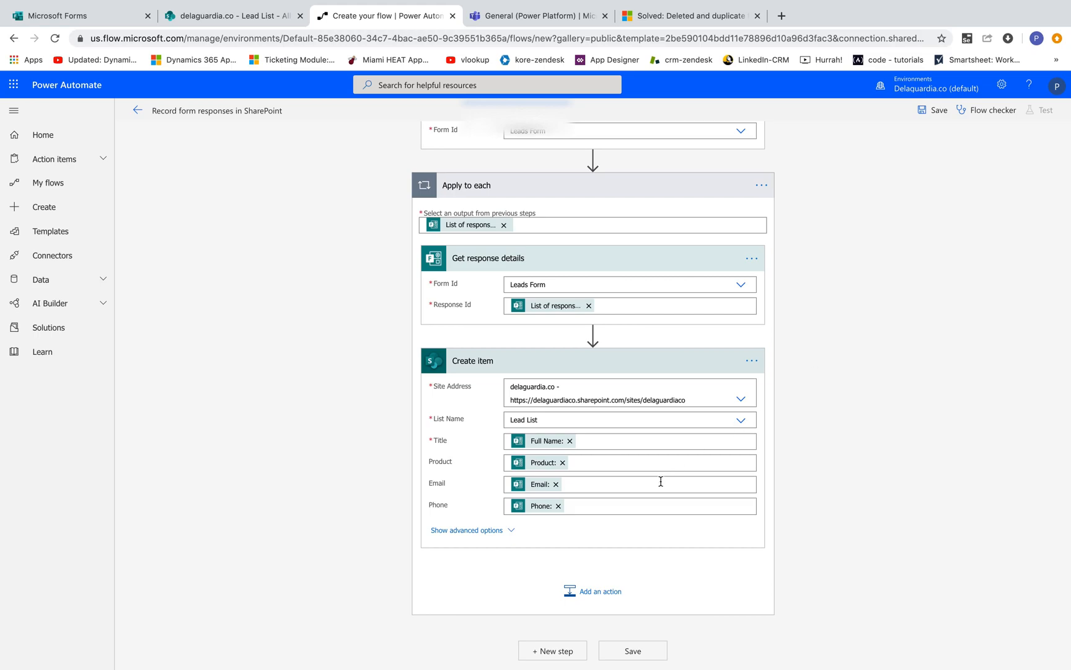
Step: Add a Condition after Create item and set its first value to the Product: answer from the response details
left_click(580, 593)
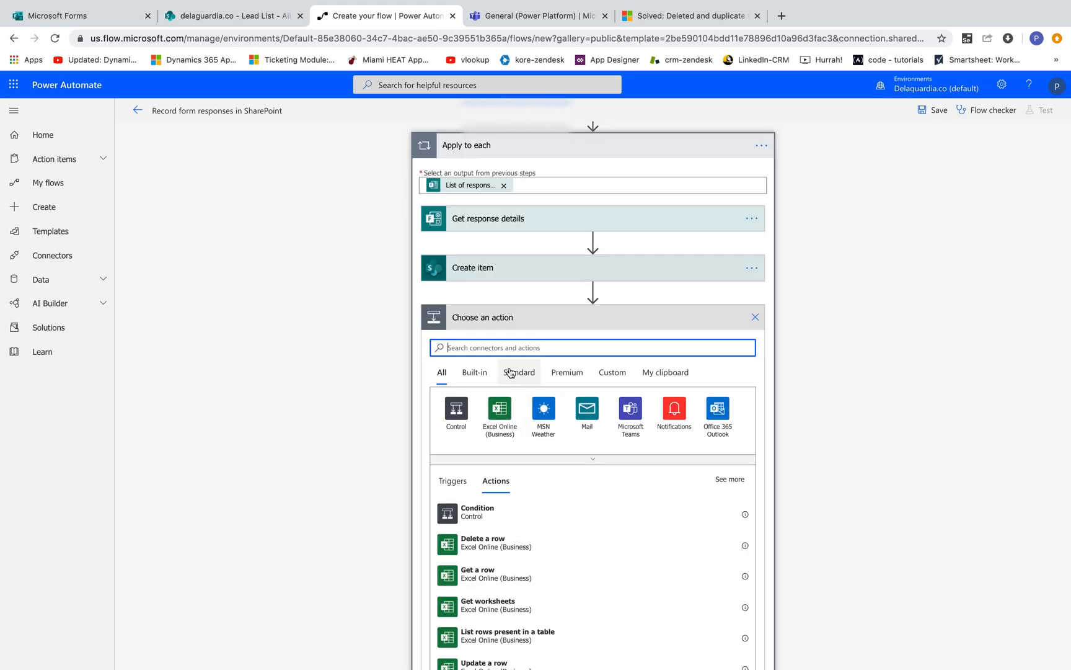
left_click(510, 17)
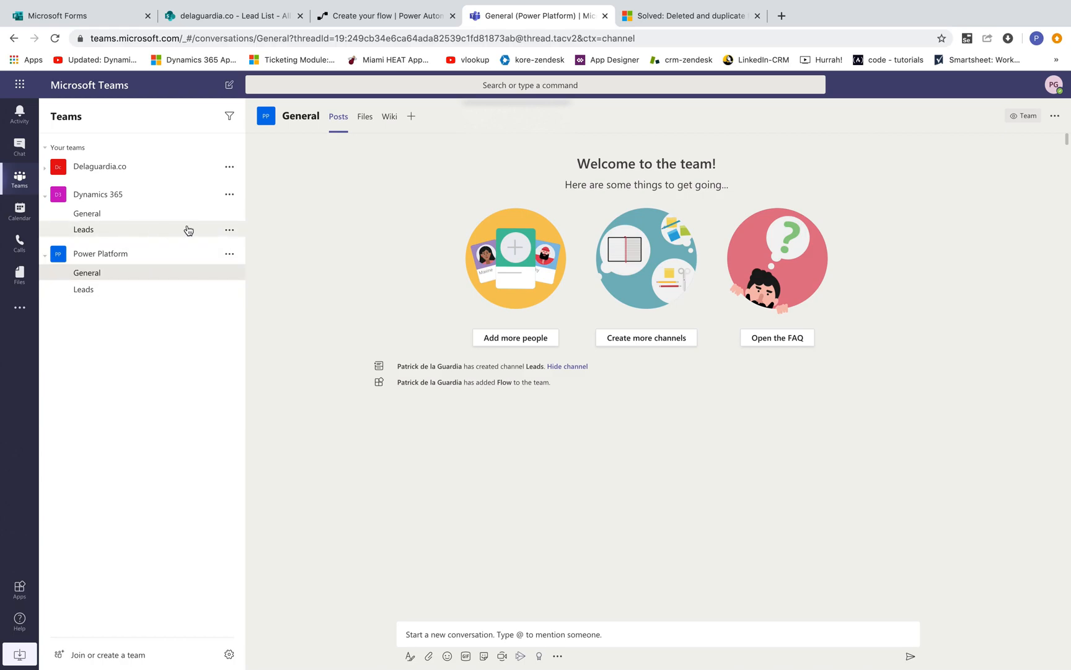
left_click(349, 18)
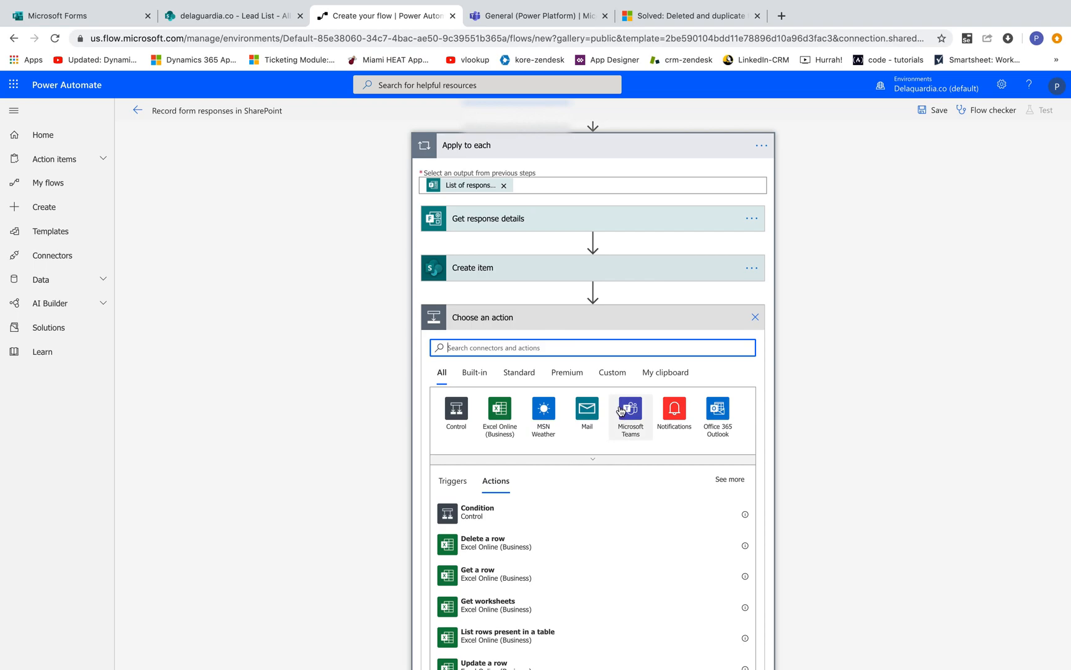
left_click(517, 517)
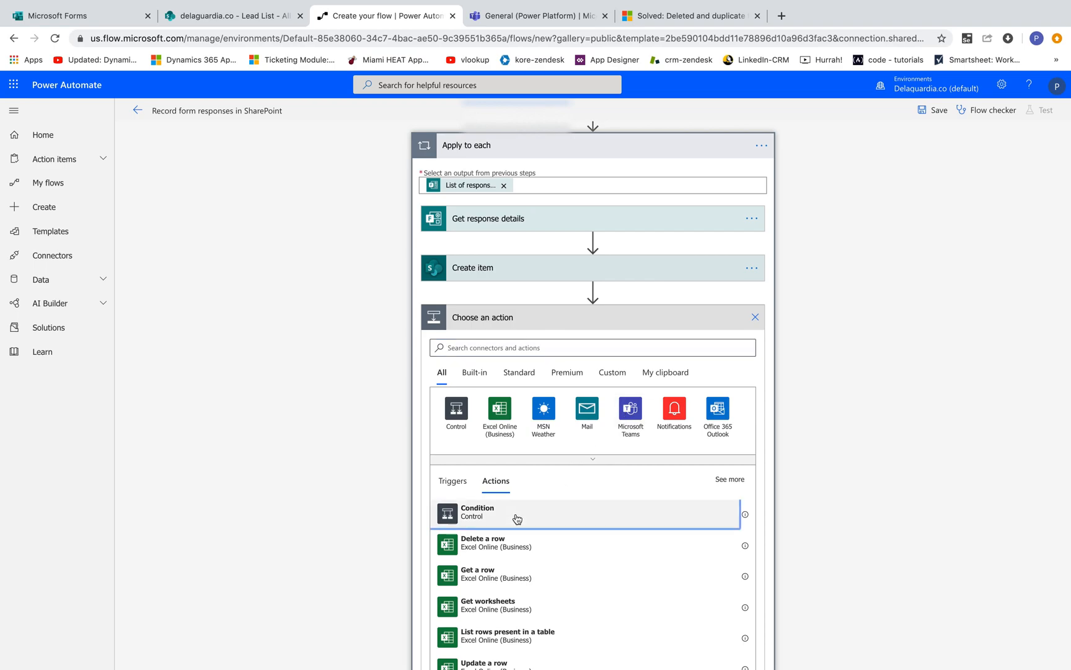
left_click(487, 402)
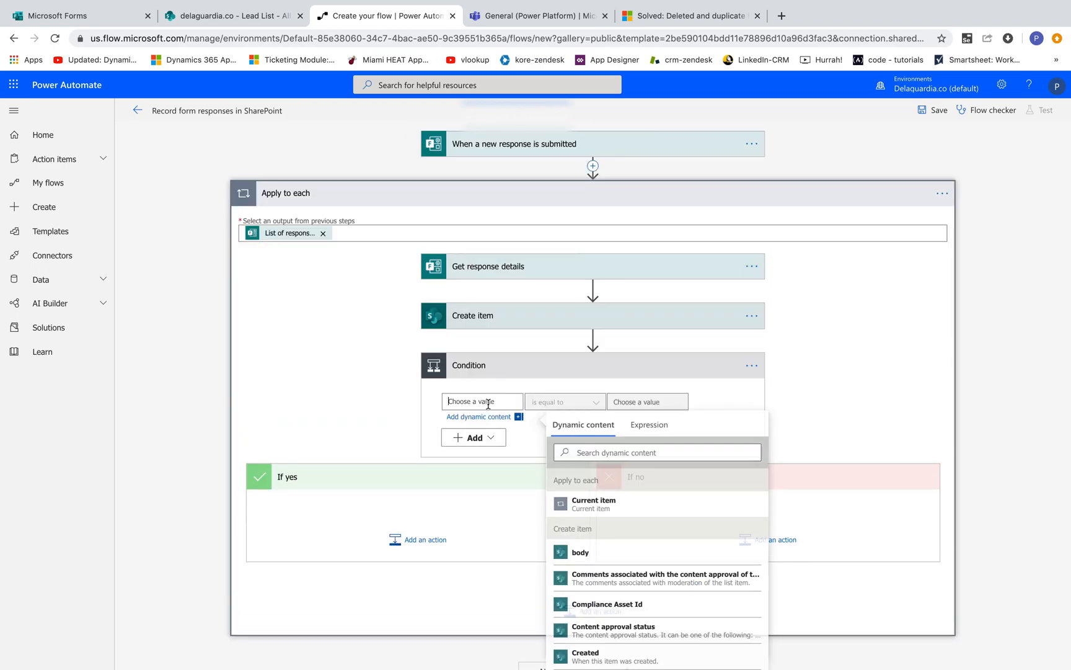
scroll(695, 558, "down", 3)
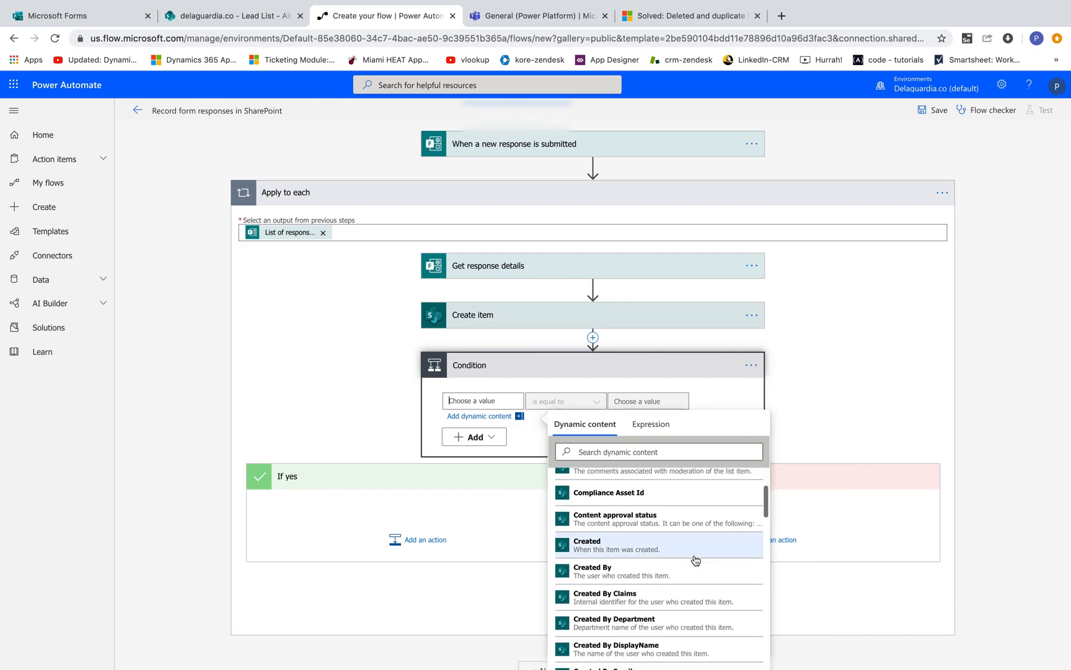
scroll(693, 557, "down", 4)
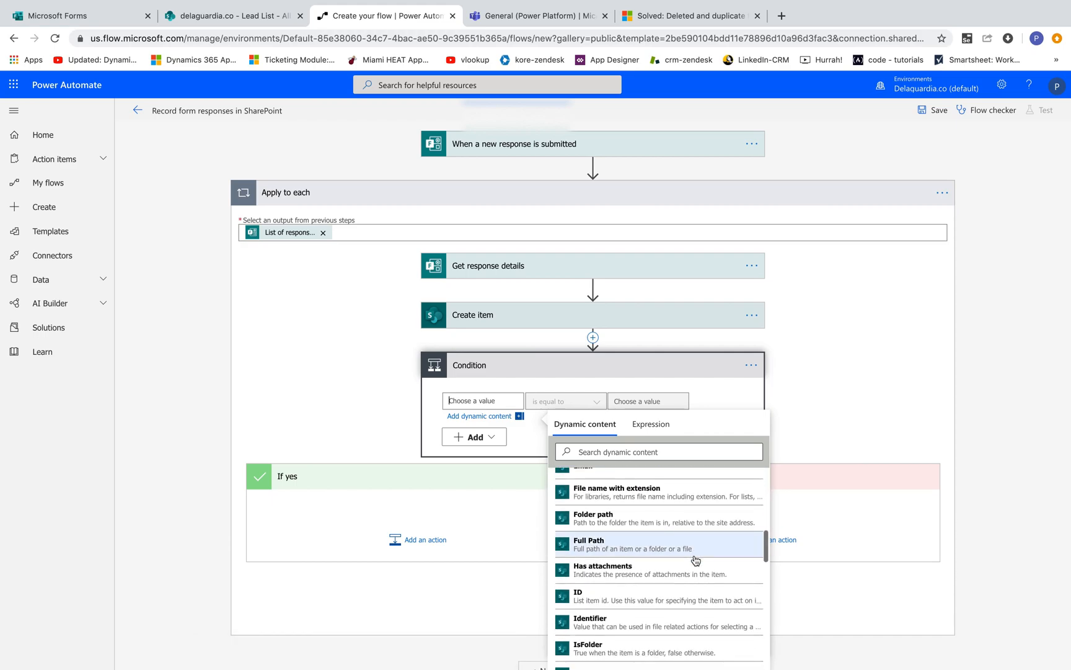
left_click(601, 451)
type("prod")
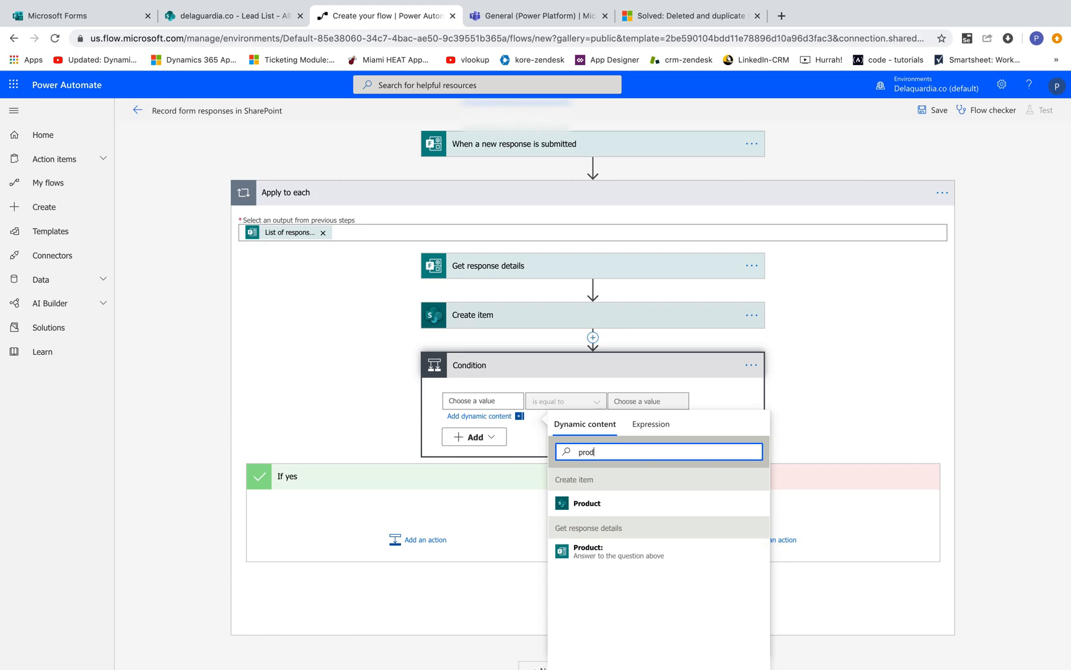
left_click(630, 554)
left_click(644, 402)
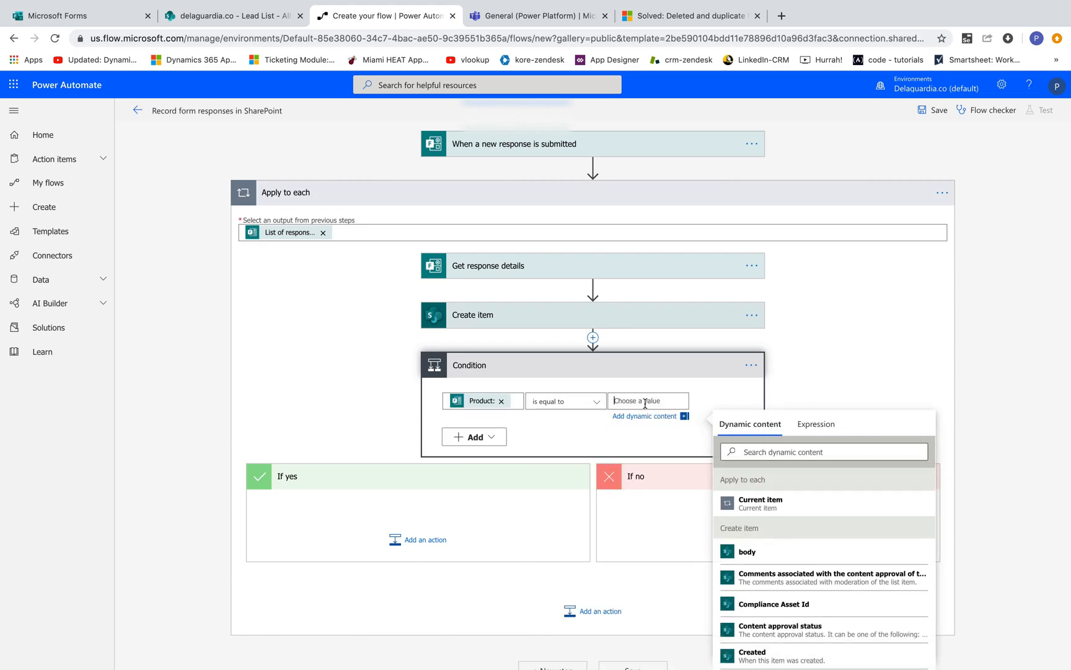
Step: Set the condition to Product is equal to Dynamics CRM 365, checking the option text in the Leads Form
left_click(45, 16)
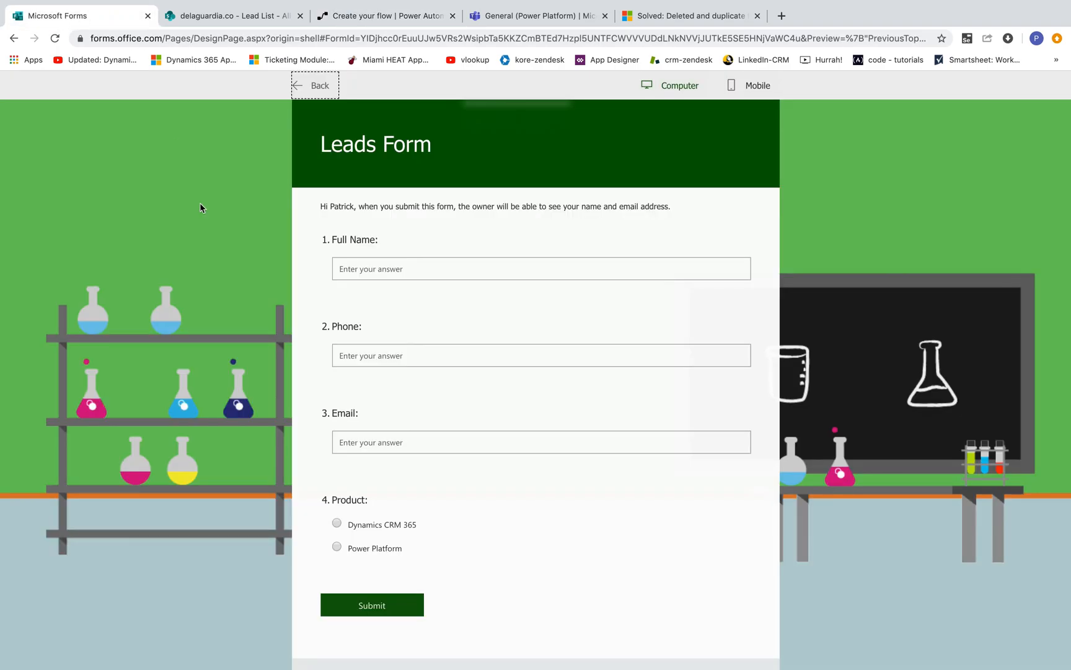
left_click(387, 526)
left_click(378, 16)
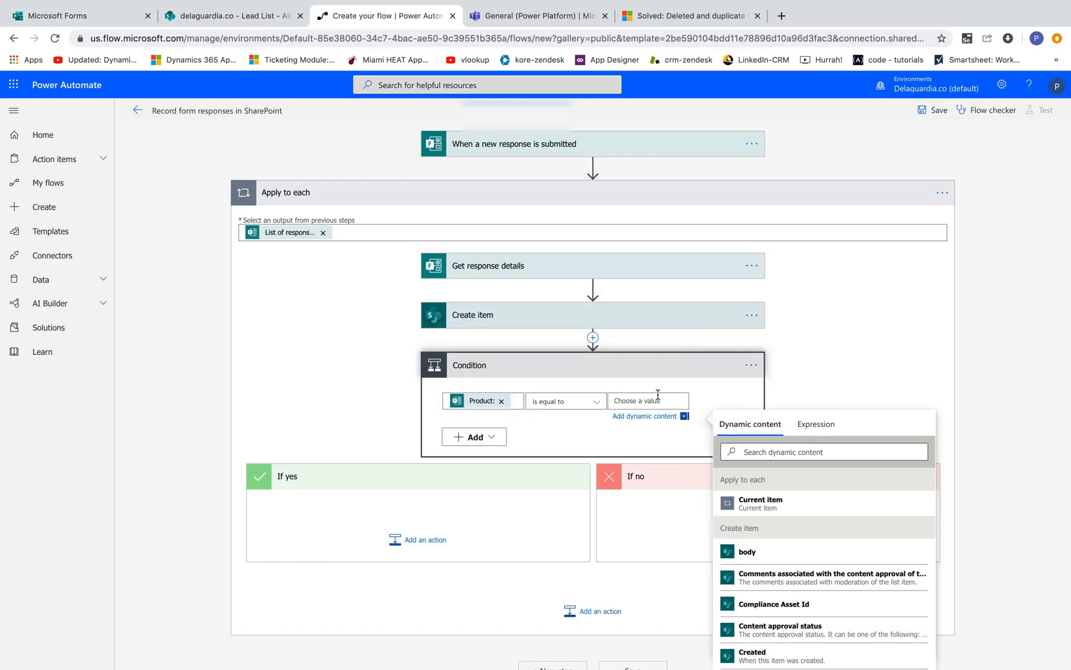
type("Dynamics CRM 365")
left_click(99, 17)
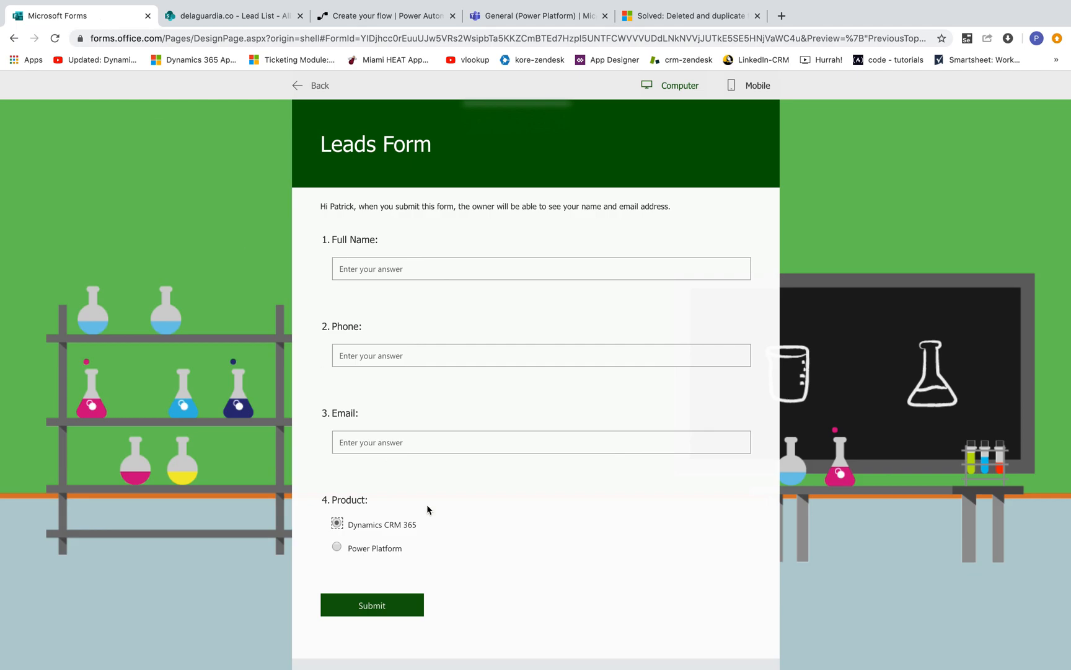
left_click(372, 17)
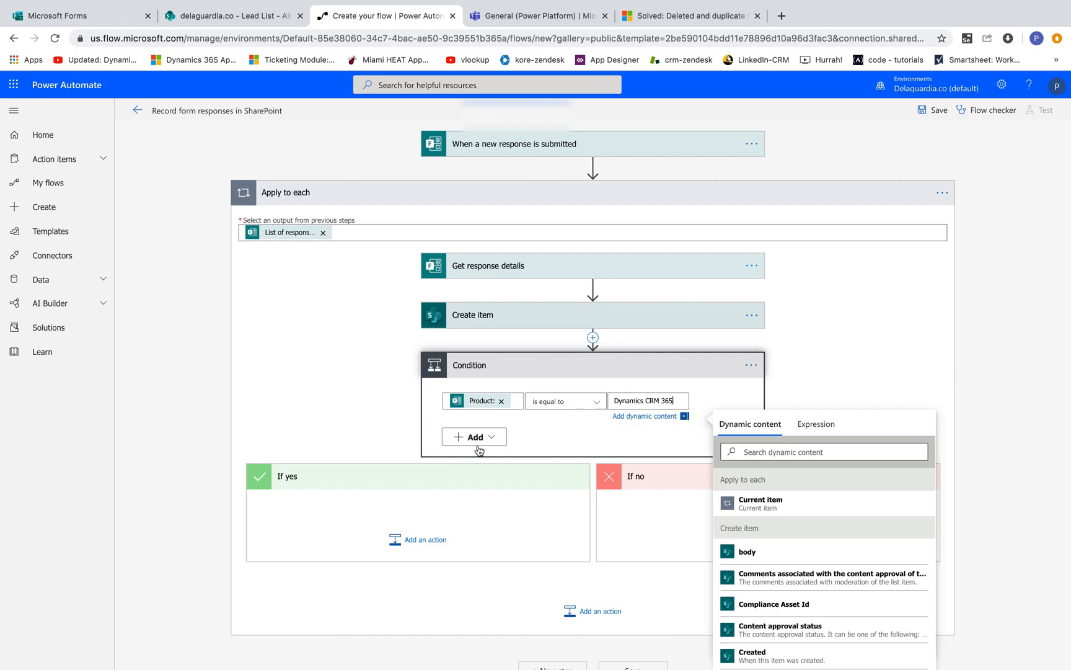
Step: Add the Microsoft Teams action Post a message as the Flow bot to a channel under If yes
left_click(417, 546)
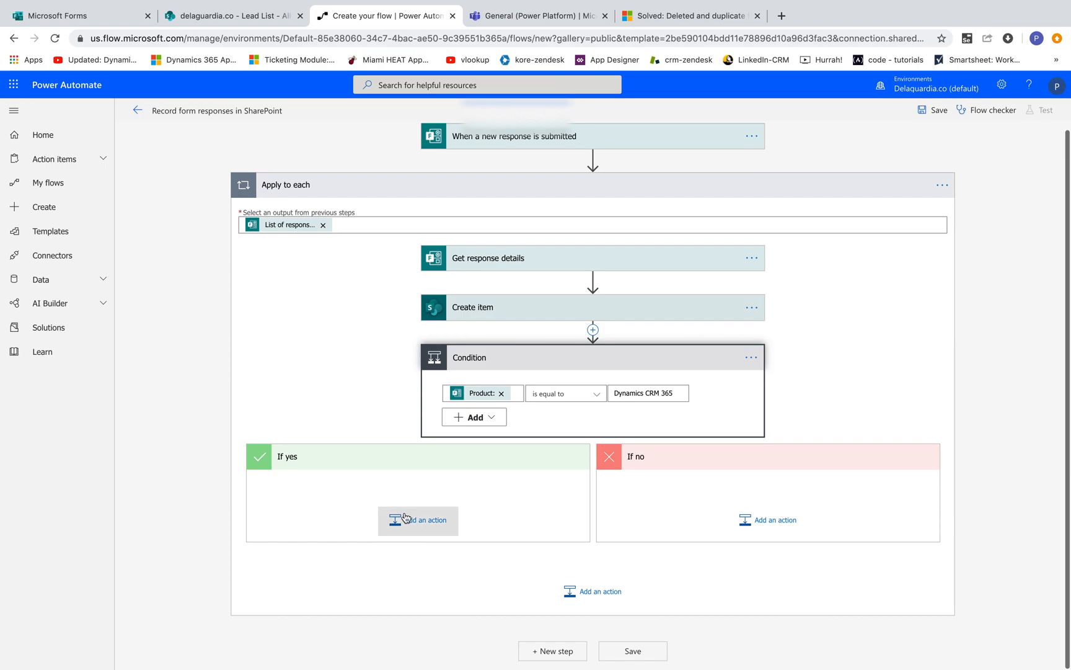
left_click(402, 526)
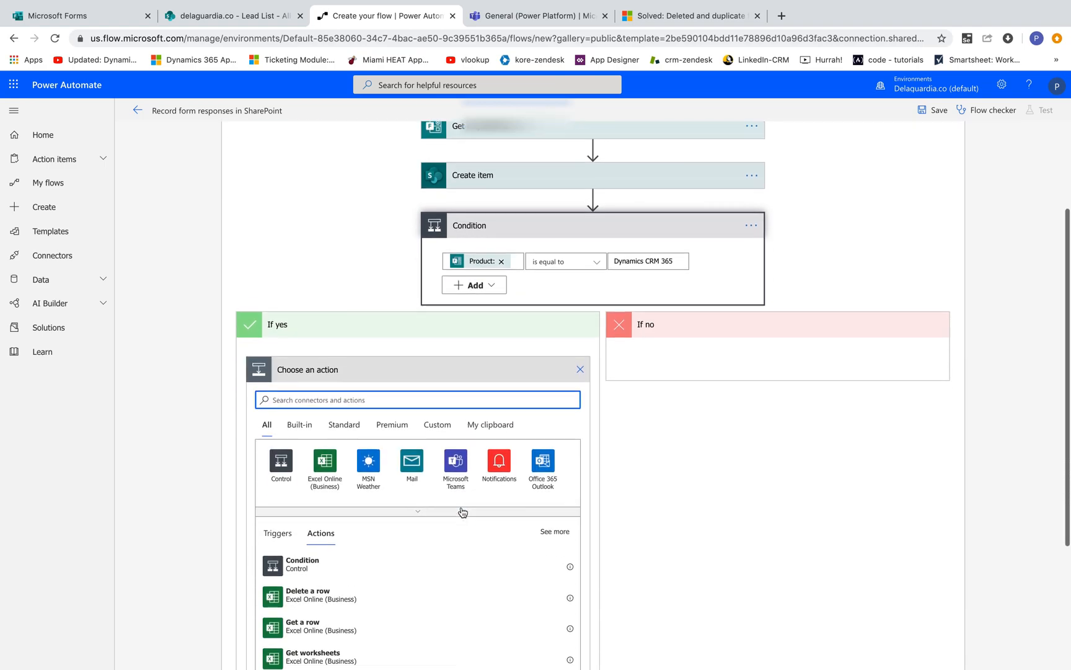
left_click(456, 451)
type("post")
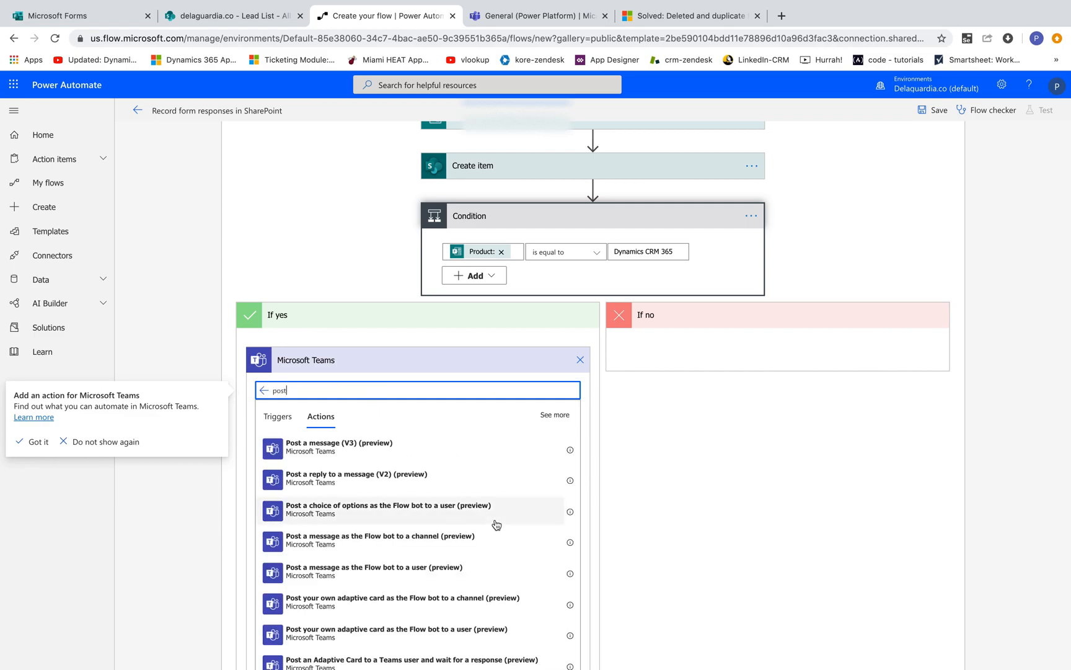
scroll(496, 525, "down", 1)
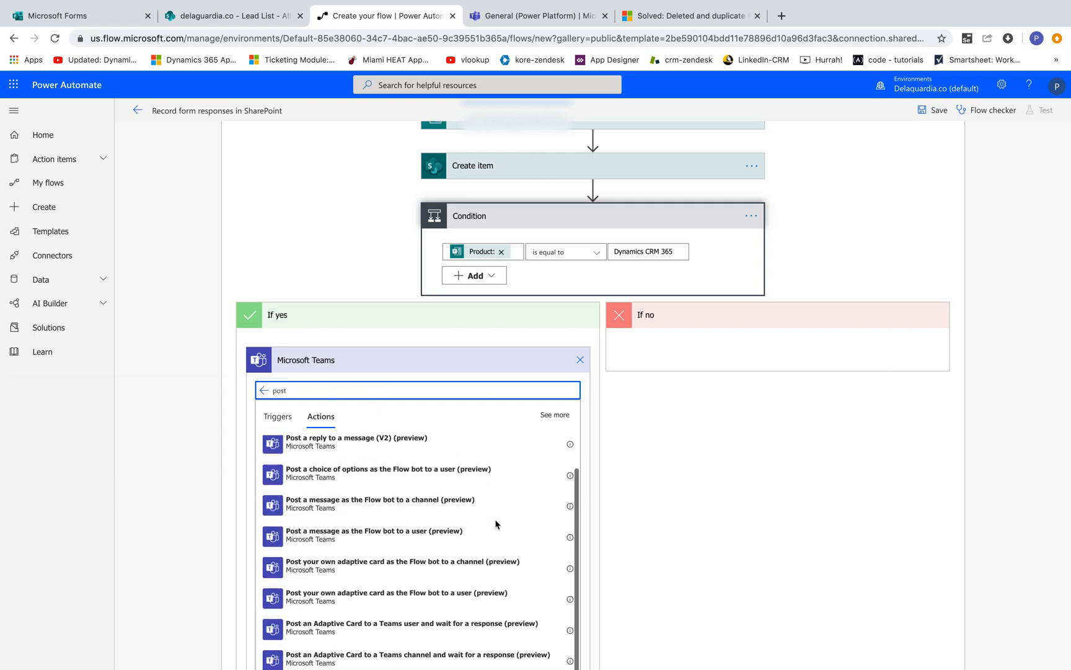
left_click(429, 509)
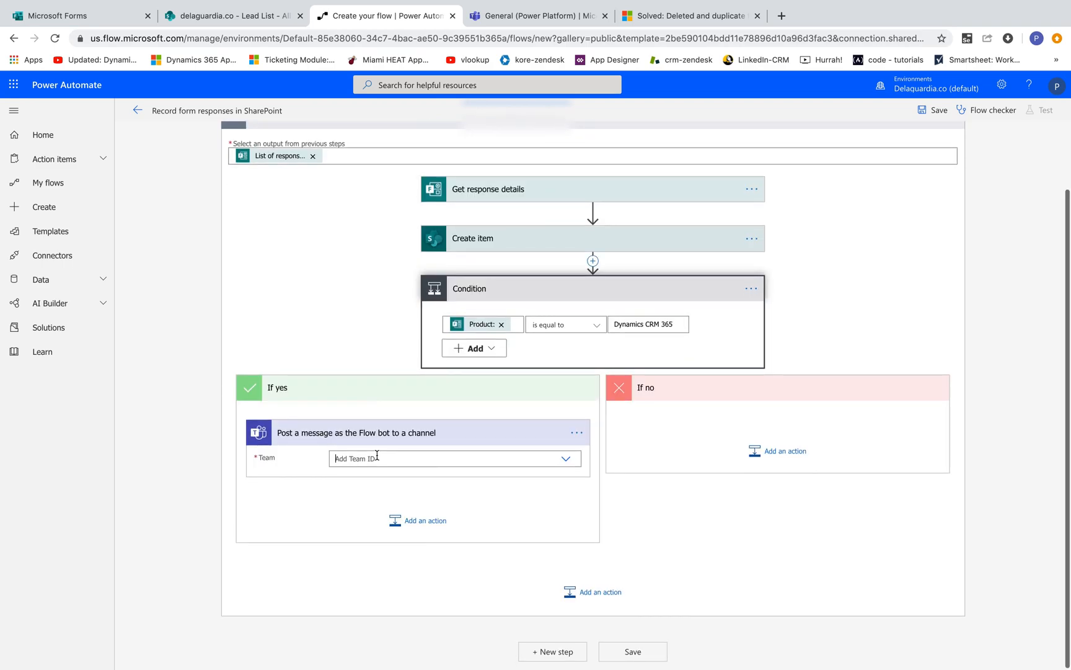
Step: Set the Teams post's Team to Dynamics 365 and its Channel to Leads
left_click(377, 457)
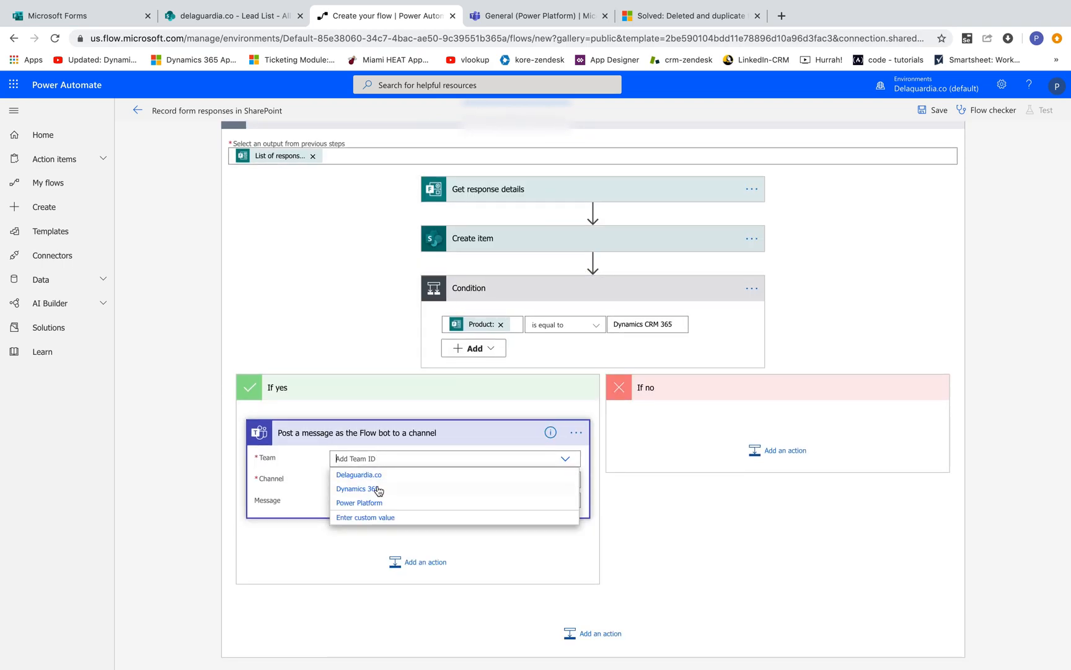
left_click(372, 488)
scroll(431, 381, "down", 2)
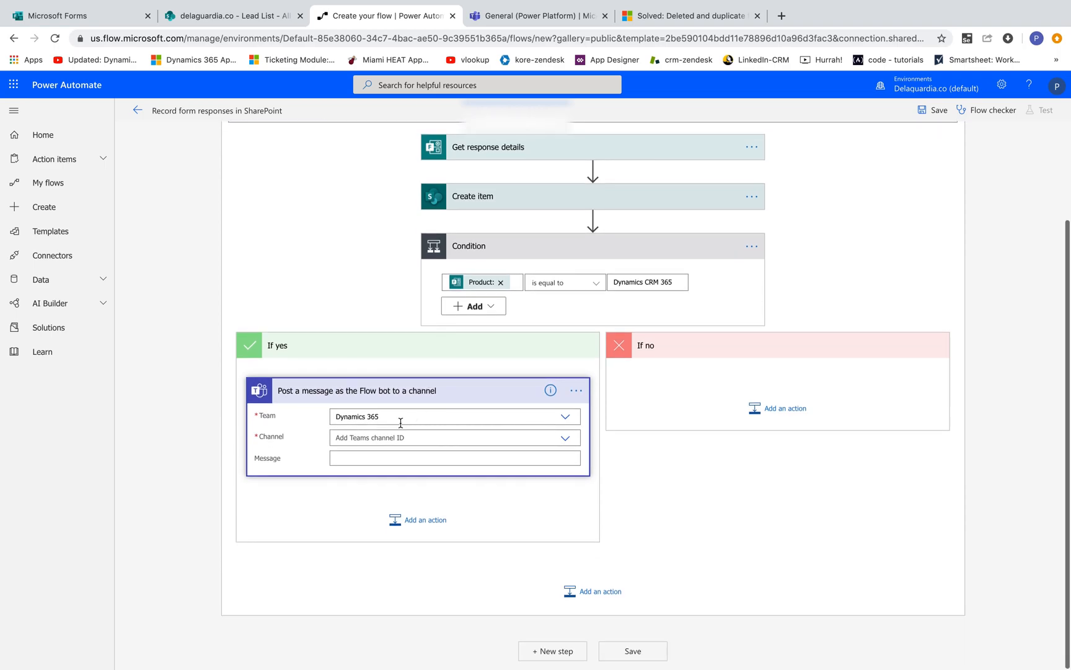
left_click(568, 440)
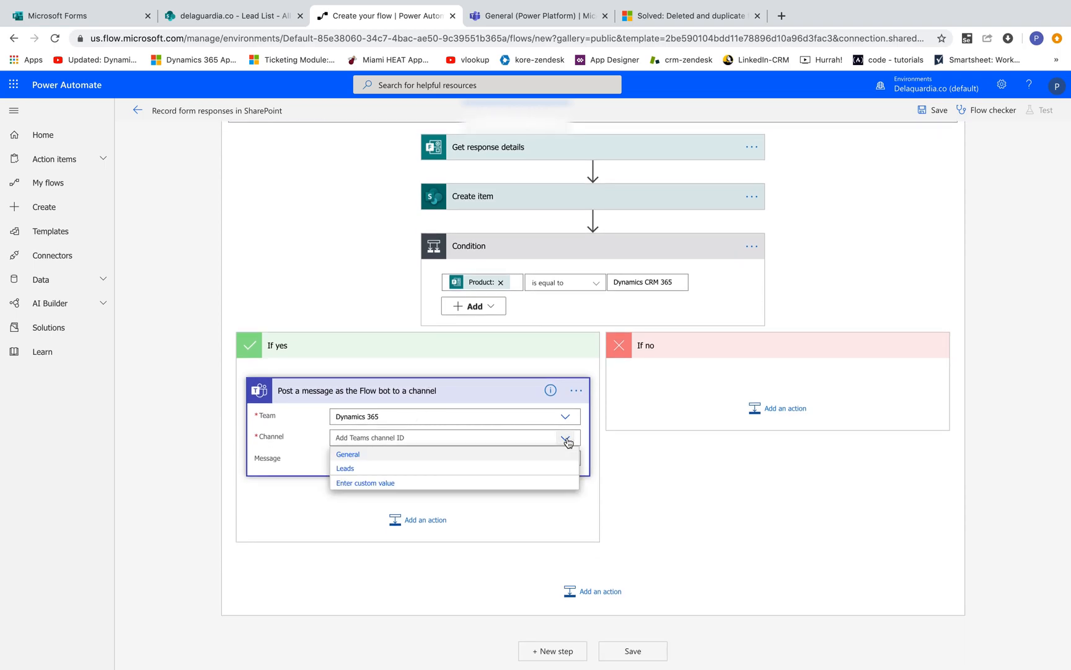
left_click(345, 468)
Step: Write the message labels Lead Name:, Phone: and Email: on separate lines
left_click(457, 464)
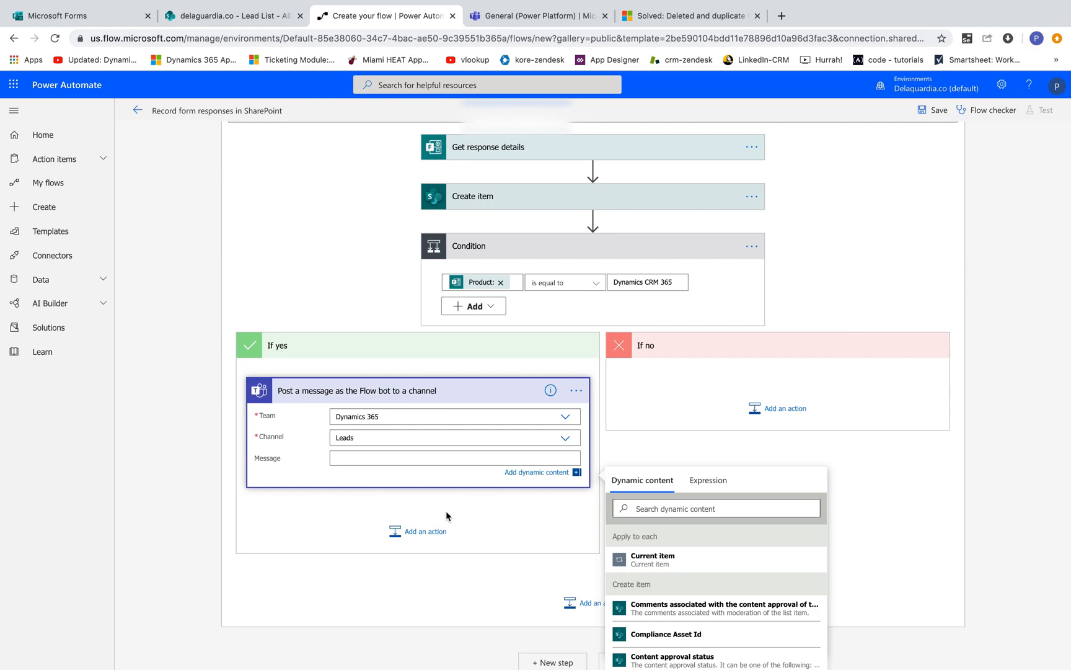
type("Lead Name:")
key("Return")
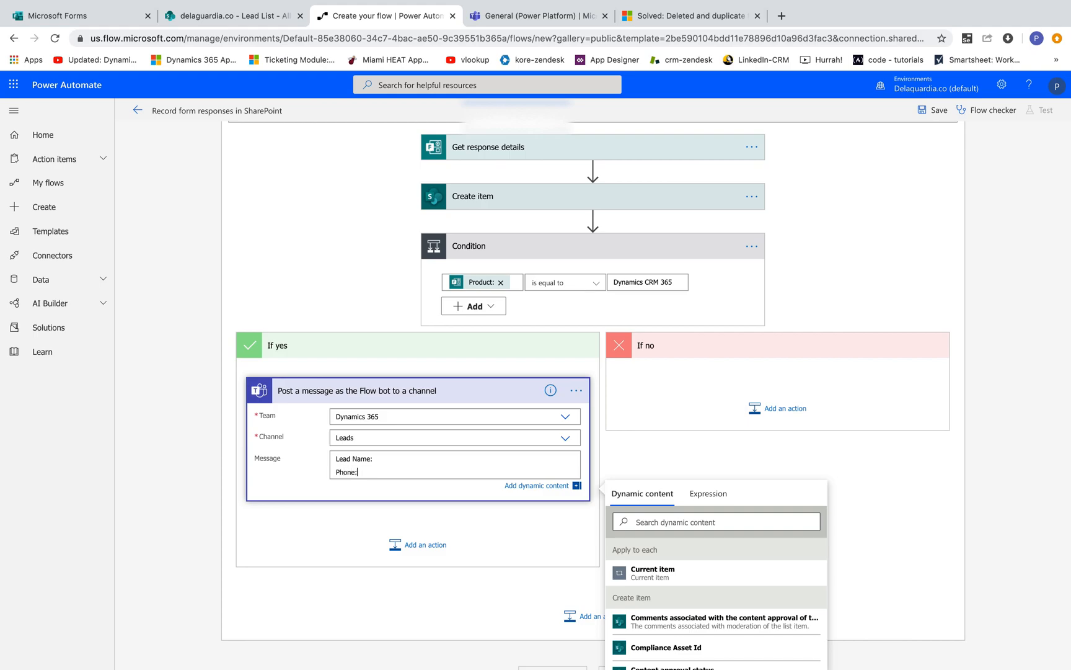
type("Phone:")
key("Return")
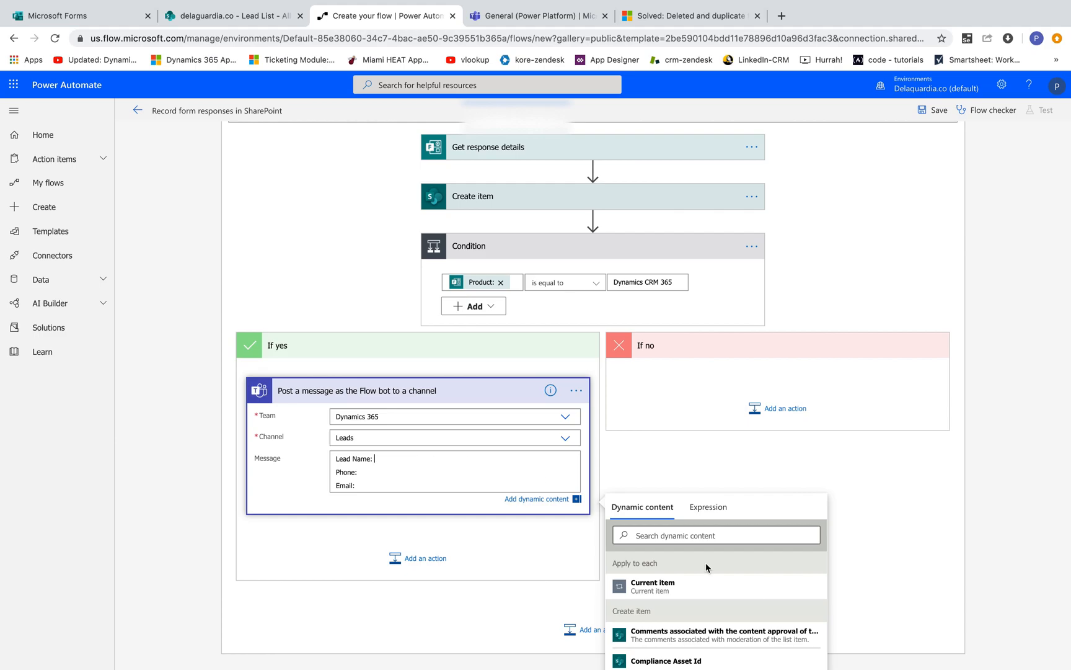
Step: Insert the Full Name: and Phone: answers after the Lead Name: and Phone: labels in the message
left_click(695, 537)
type("full")
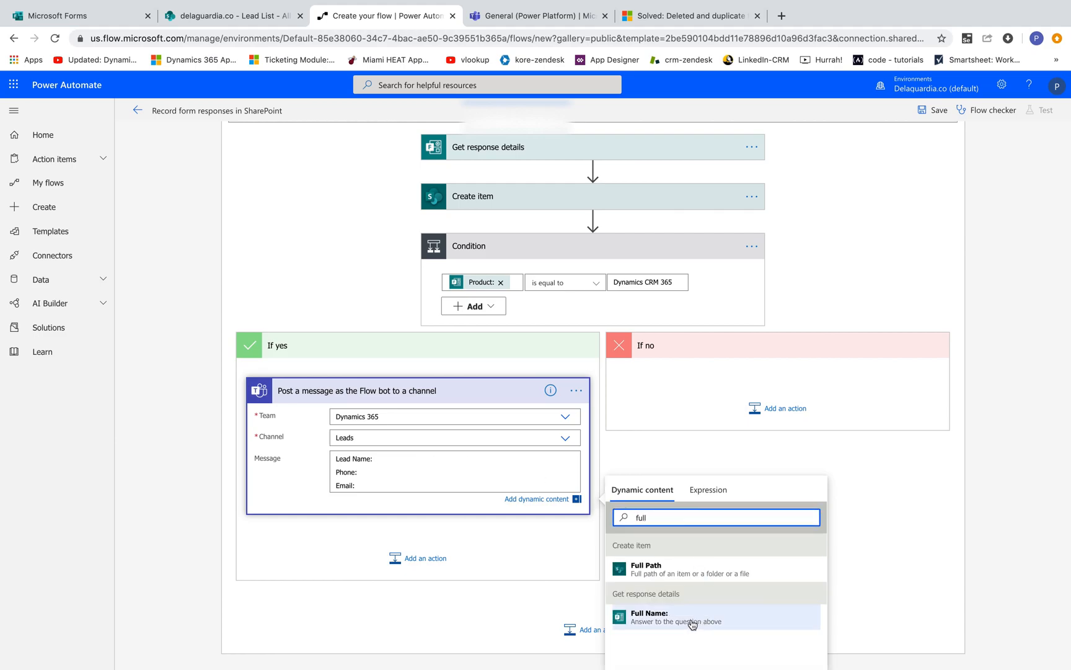
left_click(697, 616)
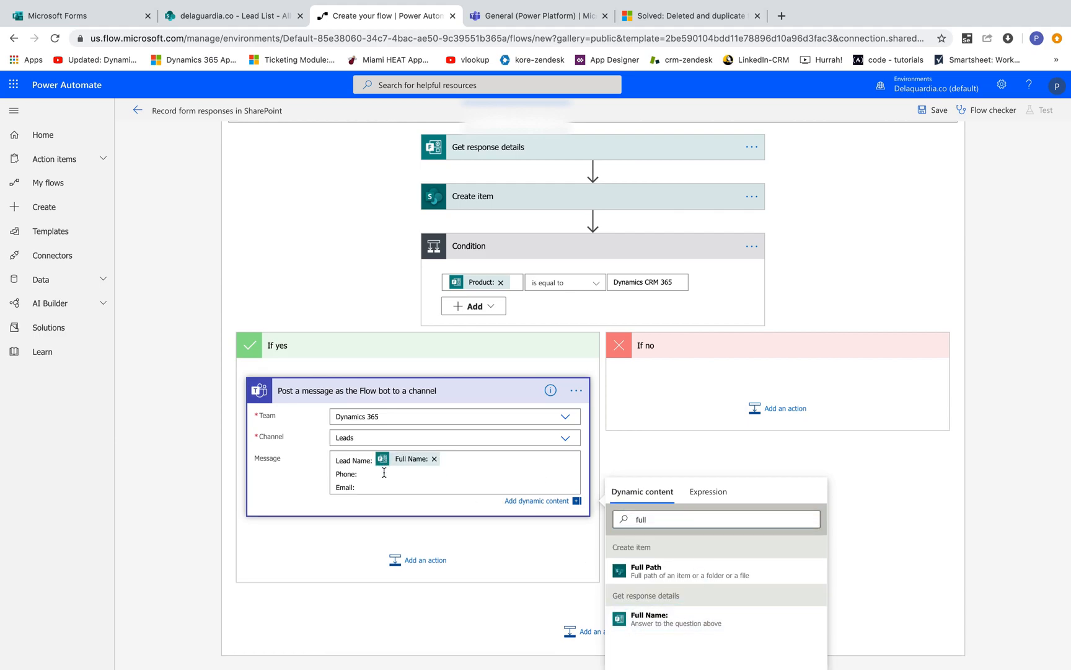
left_click(677, 517)
double_click(677, 518)
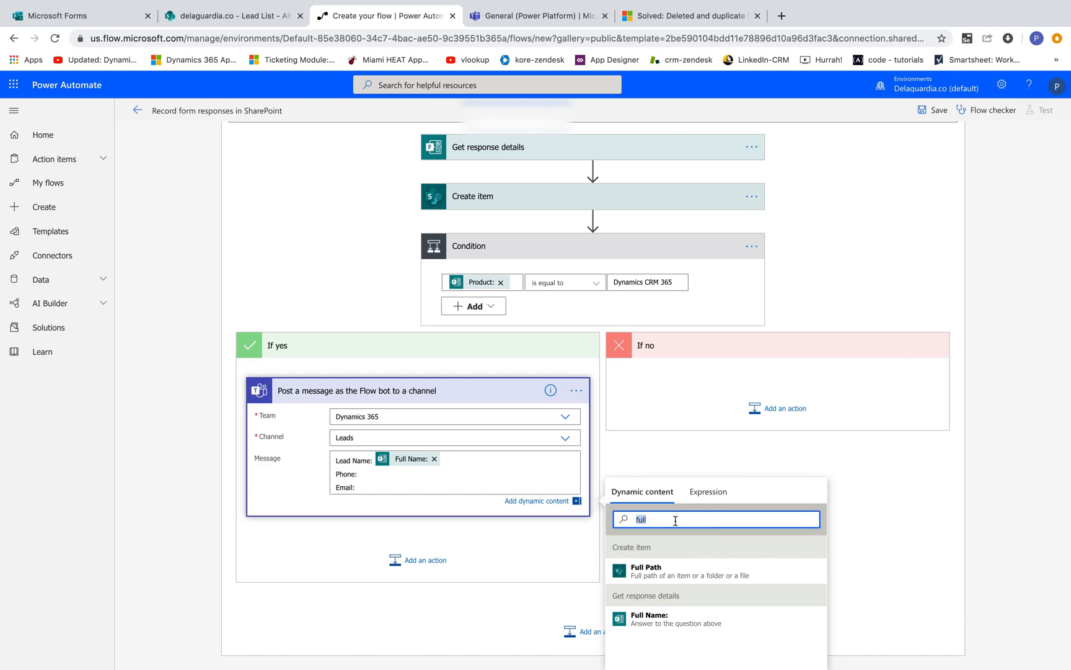
type("phone")
left_click(662, 615)
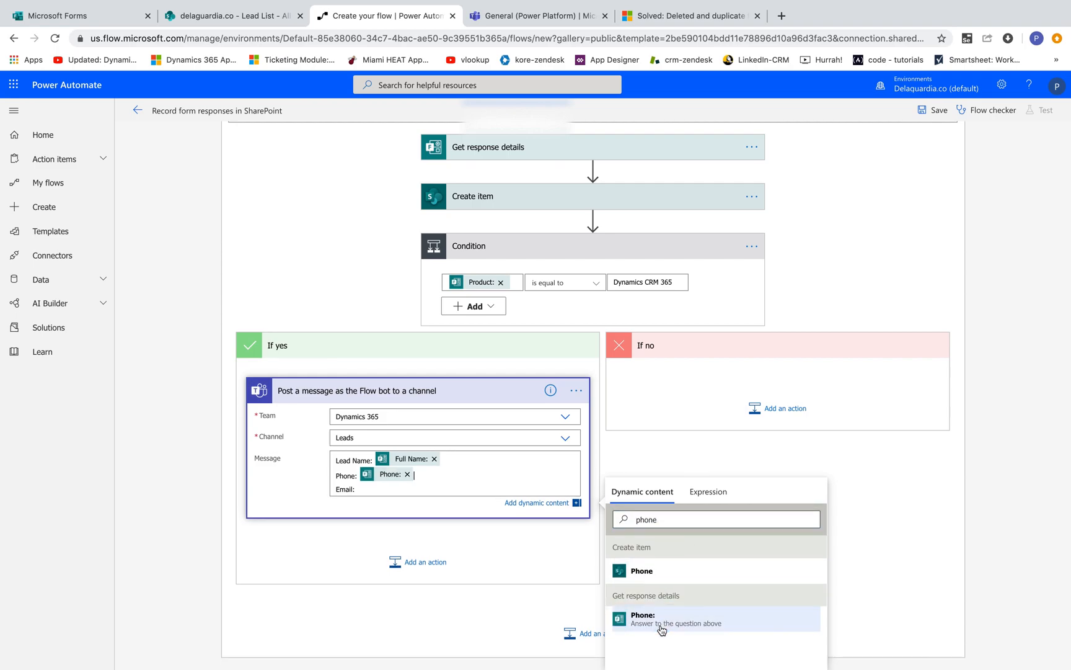
Step: Insert the Email: answer after the Email: label in the If yes Teams message
left_click(385, 492)
double_click(646, 519)
type("email")
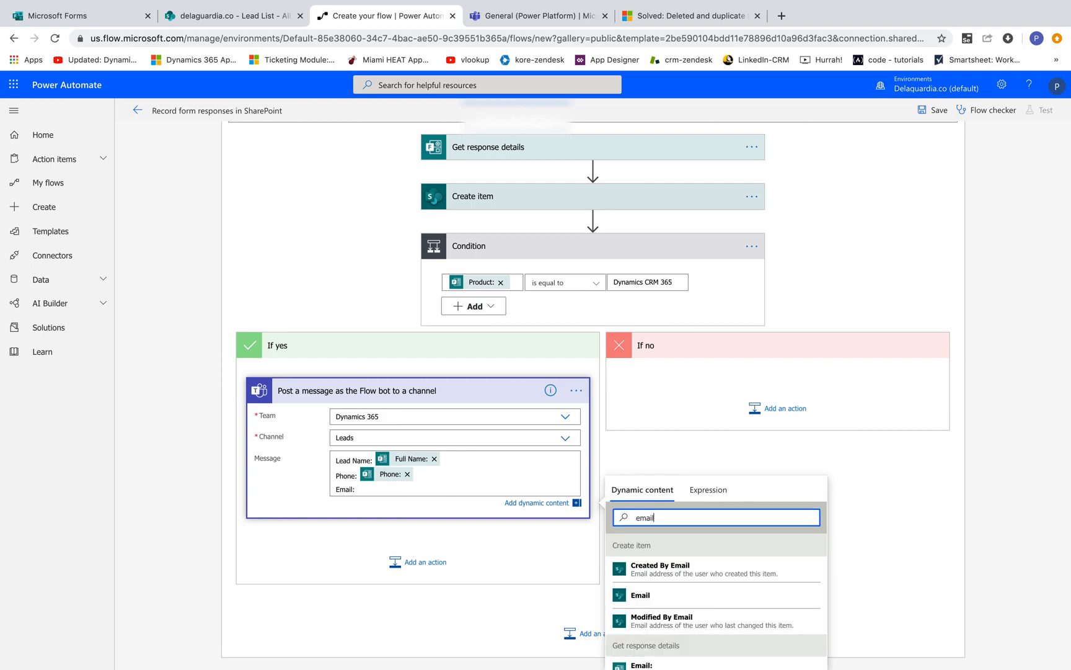
scroll(676, 620, "down", 1)
left_click(663, 631)
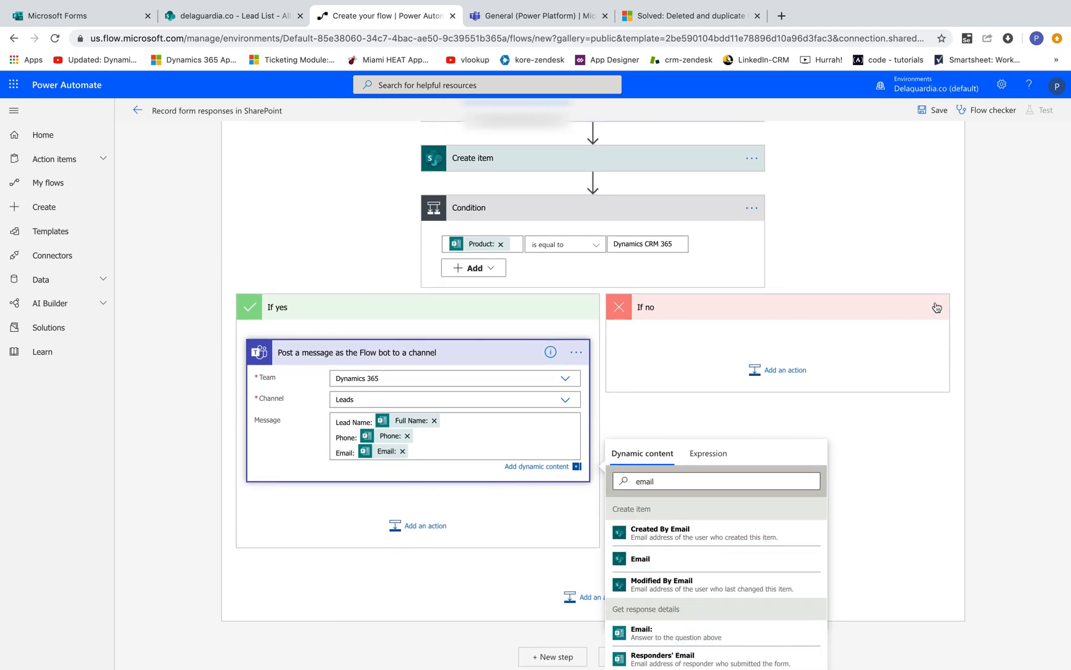
Step: Add the Microsoft Teams action Post a message as the Flow bot to a channel under If no
left_click(782, 371)
left_click(770, 379)
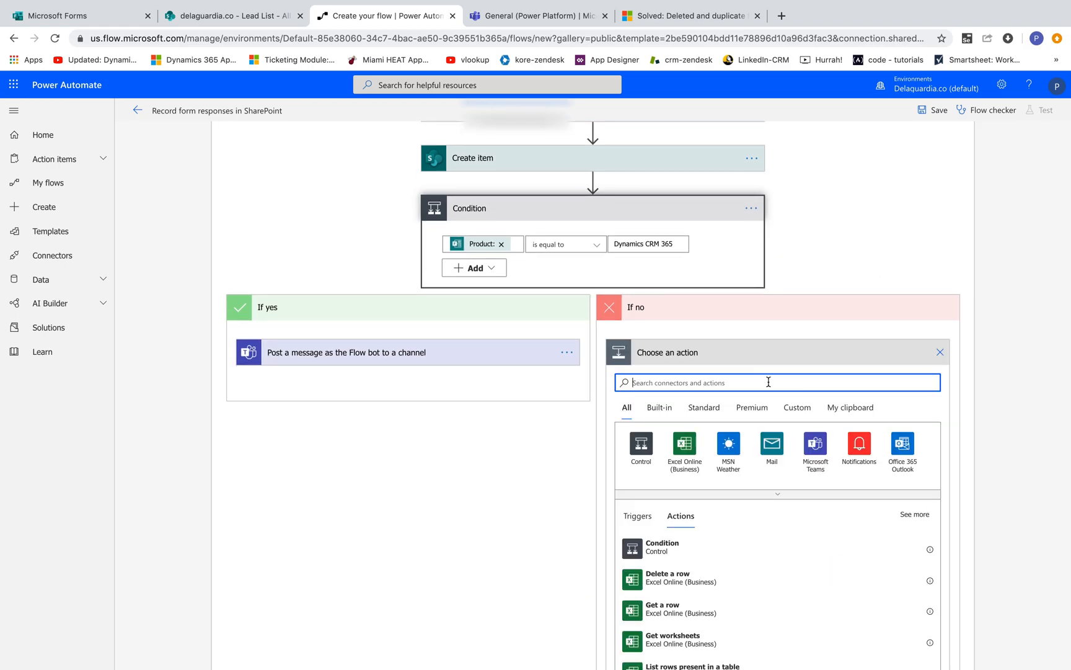
left_click(814, 444)
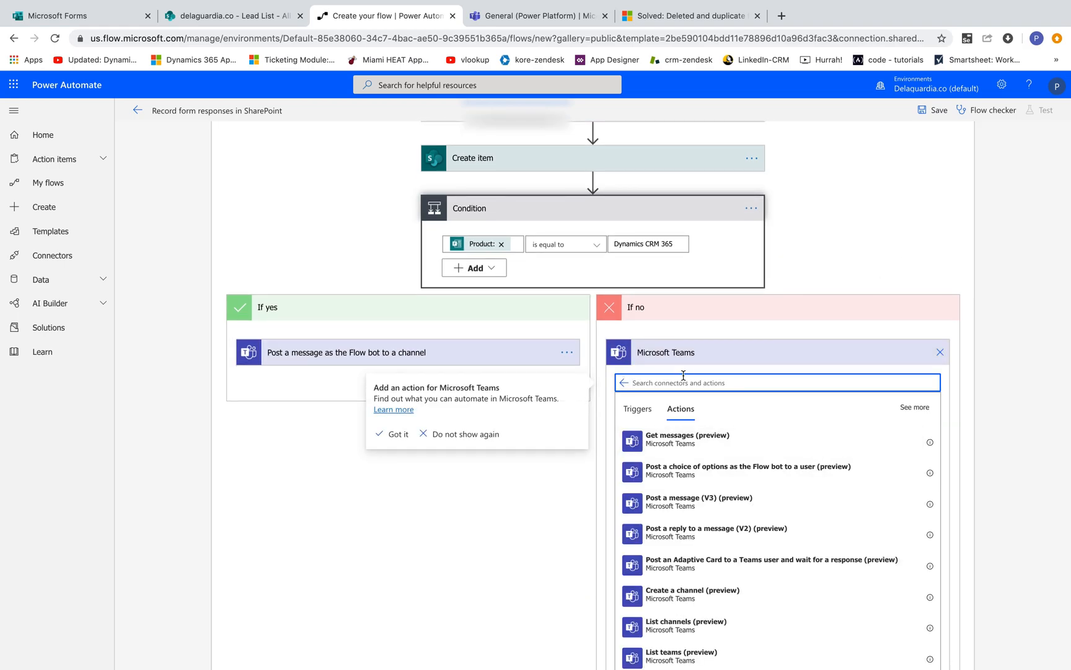
type("post")
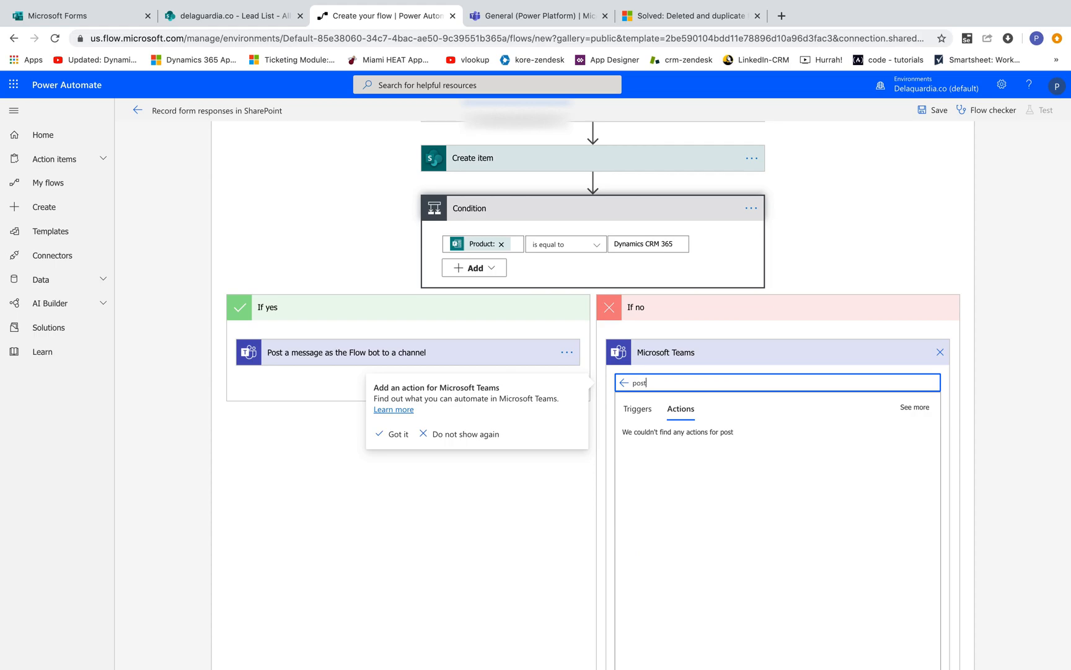
scroll(738, 561, "down", 1)
left_click(718, 519)
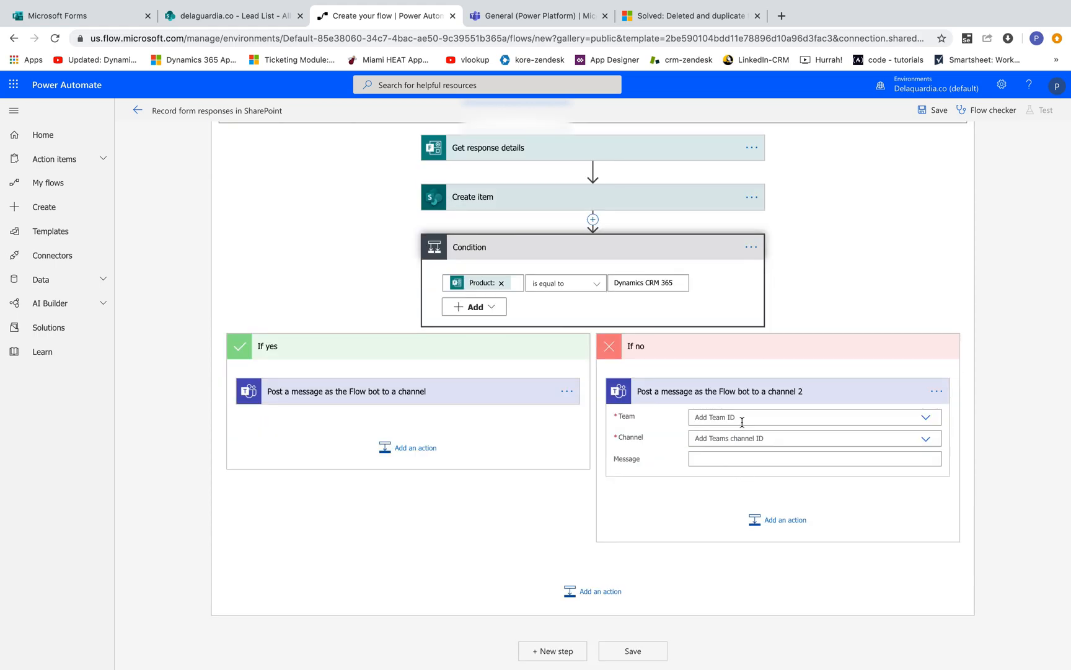
Step: Set the If no Teams post's Team to Power Platform and its Channel to Leads
left_click(742, 423)
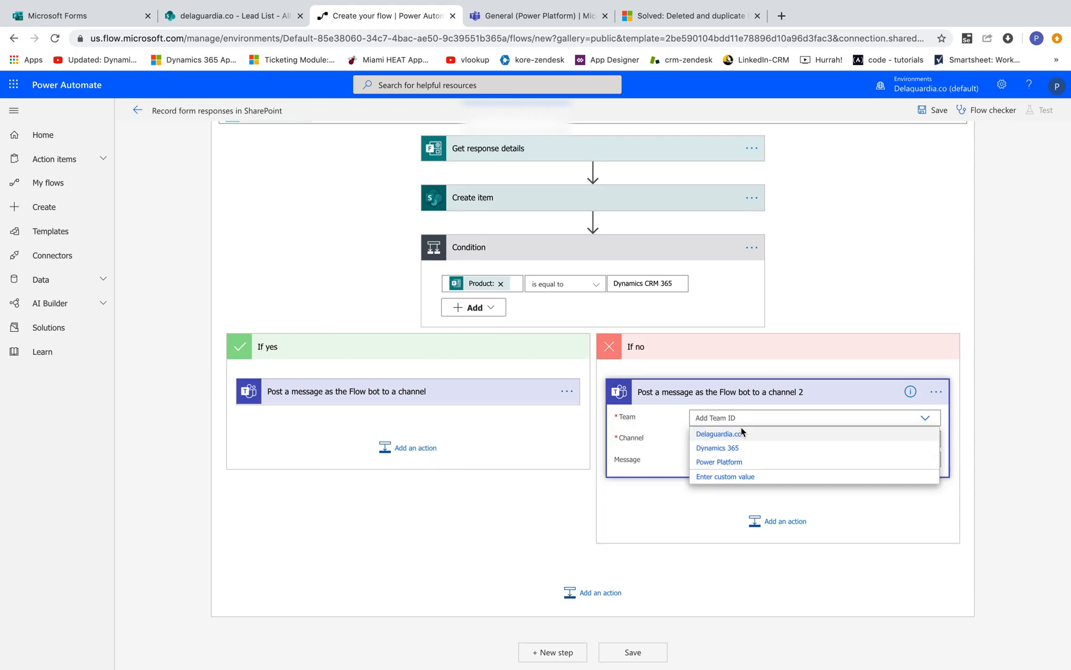
left_click(720, 462)
left_click(734, 440)
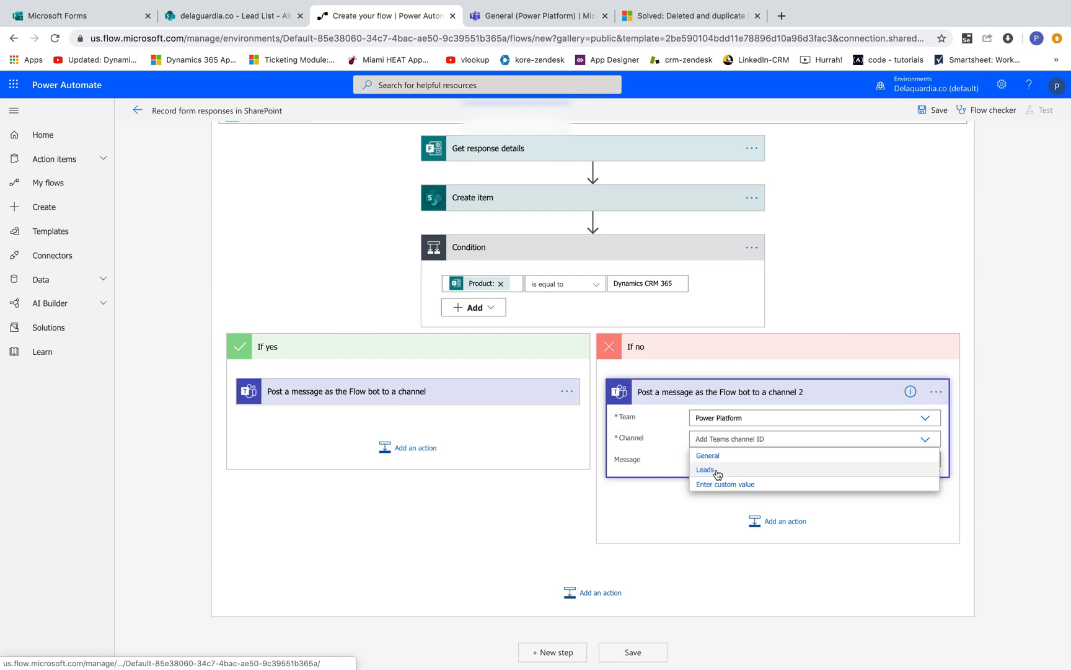
left_click(713, 472)
Step: Write the message labels Lead Name:, Phone: and Email: on separate lines in the If no message
left_click(771, 459)
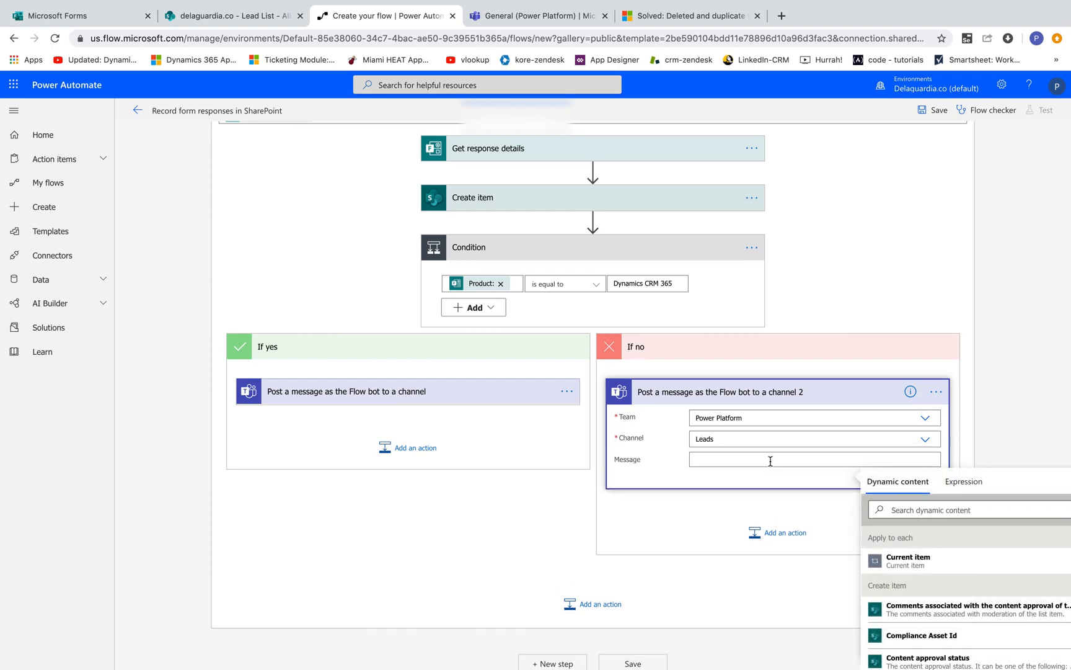
type("Lead Name:")
key("Return")
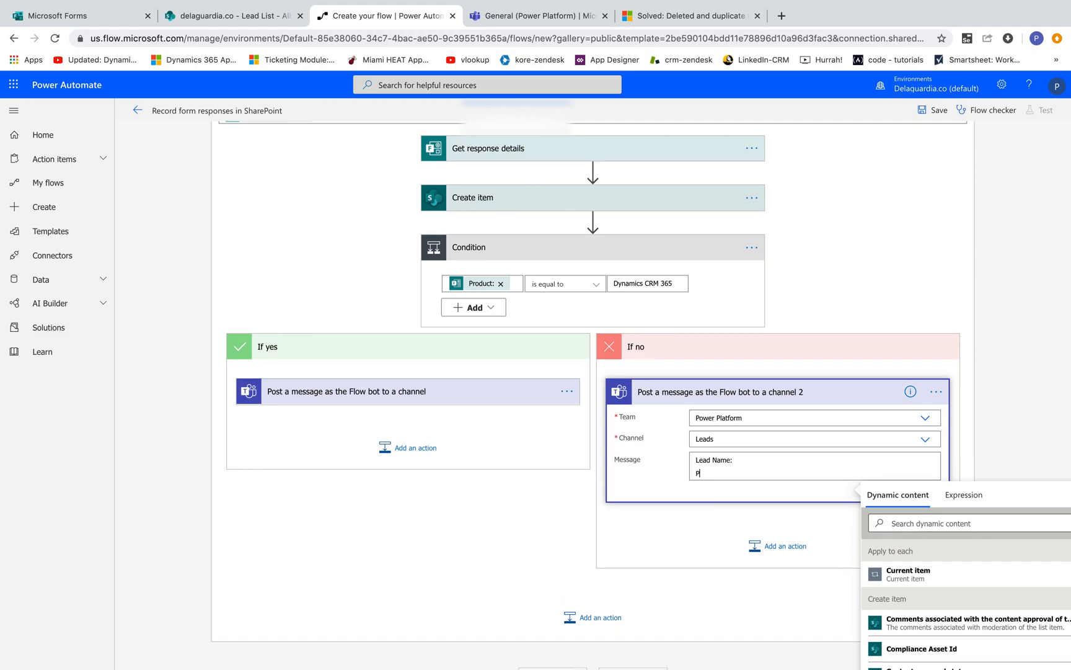
type("Phone:")
key("Return")
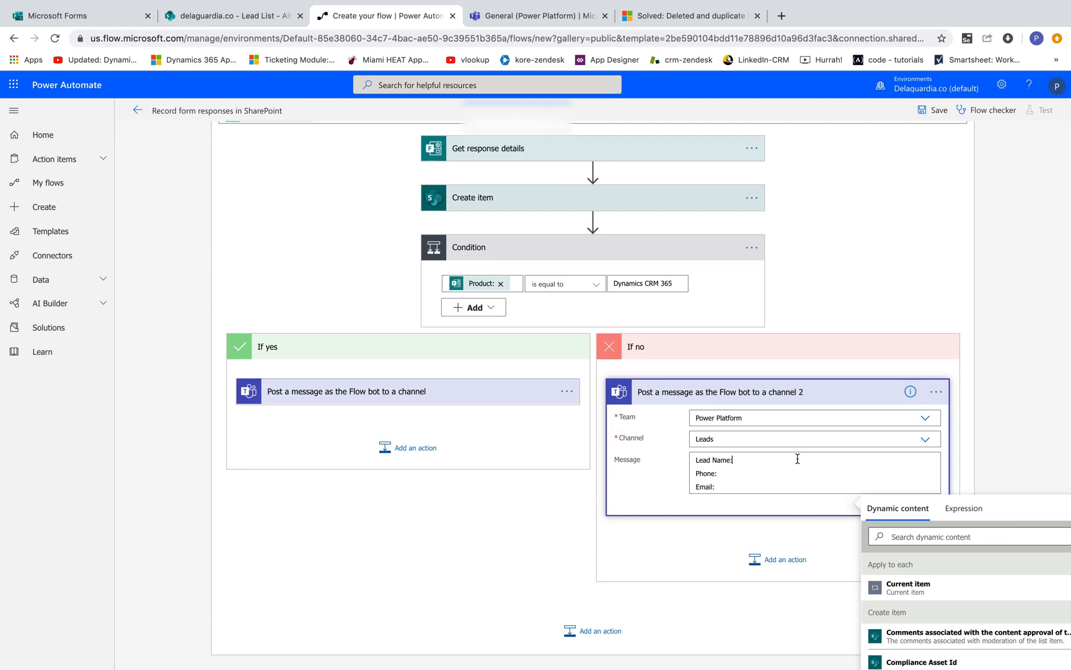
Step: Insert the Full Name:, Phone: and Email: form answers after their matching labels in the If no message
scroll(944, 437, "down", 2)
left_click(924, 447)
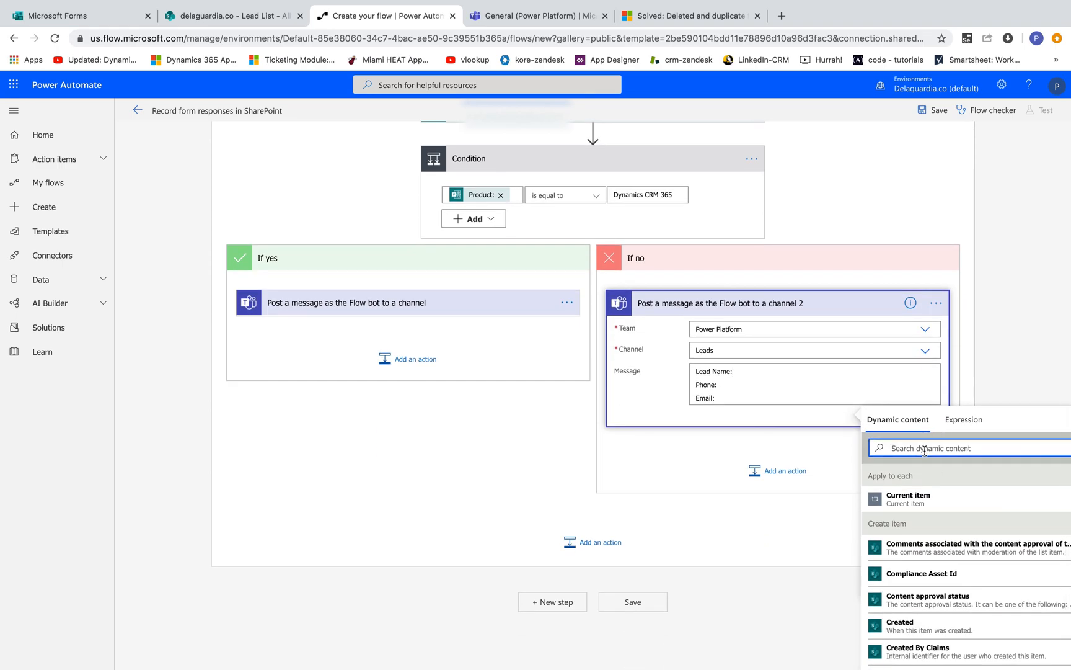
type("full")
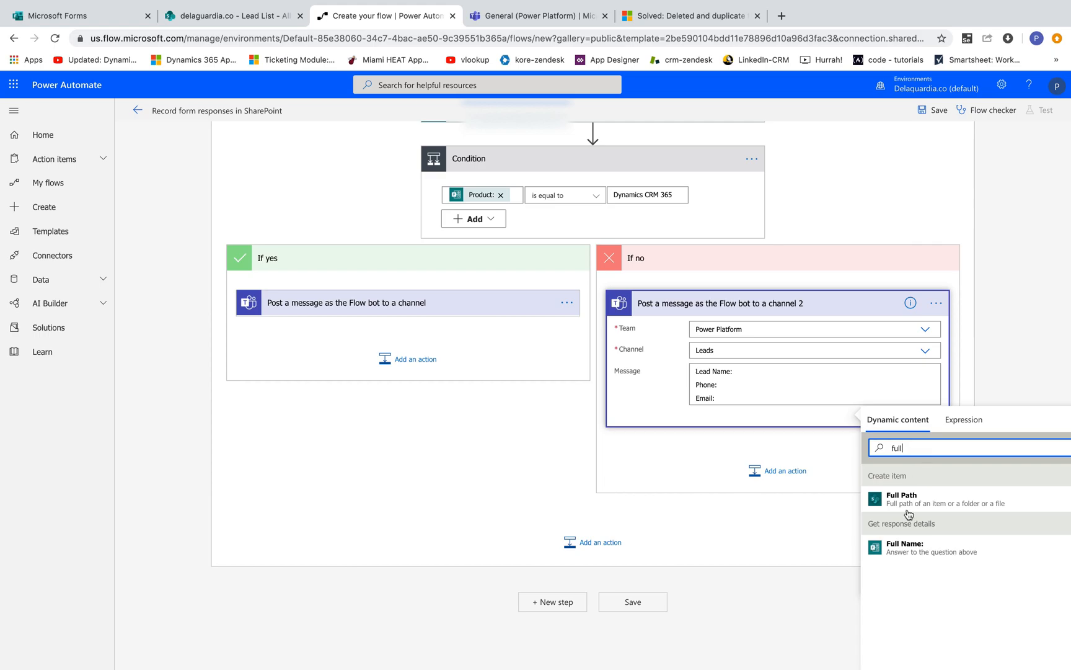
left_click(904, 548)
double_click(902, 448)
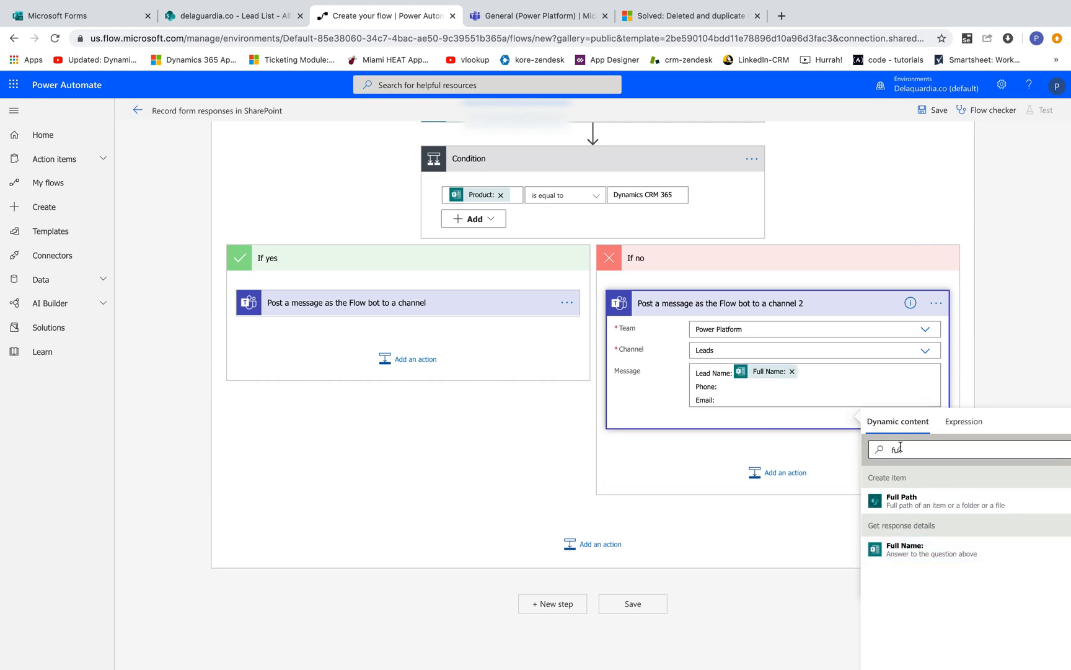
type("phone")
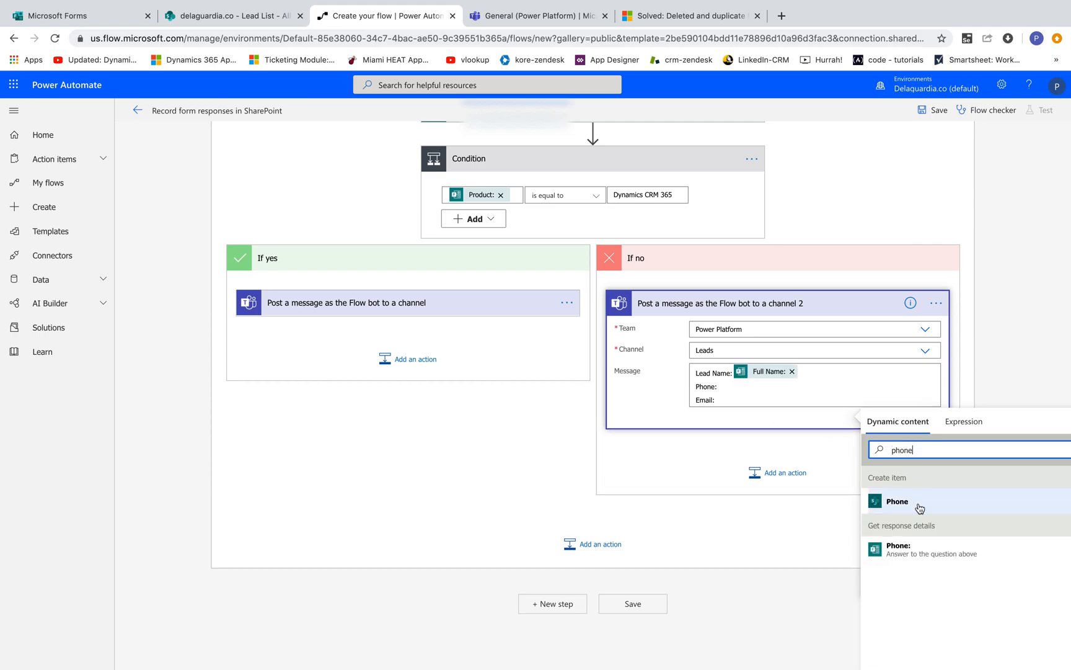
left_click(903, 548)
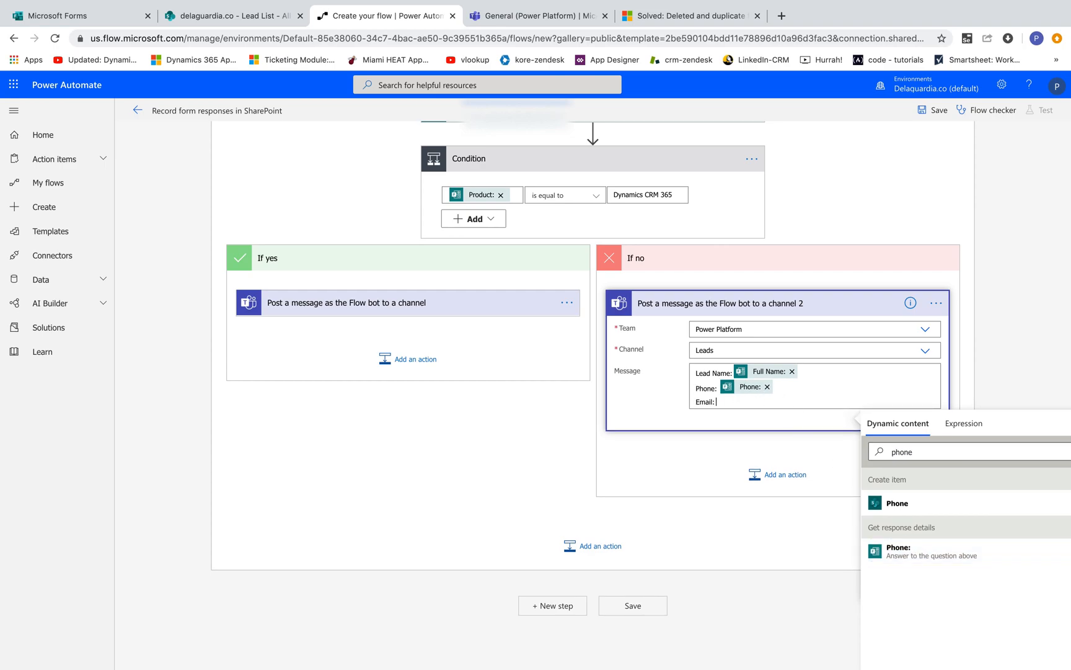
double_click(922, 451)
type("email")
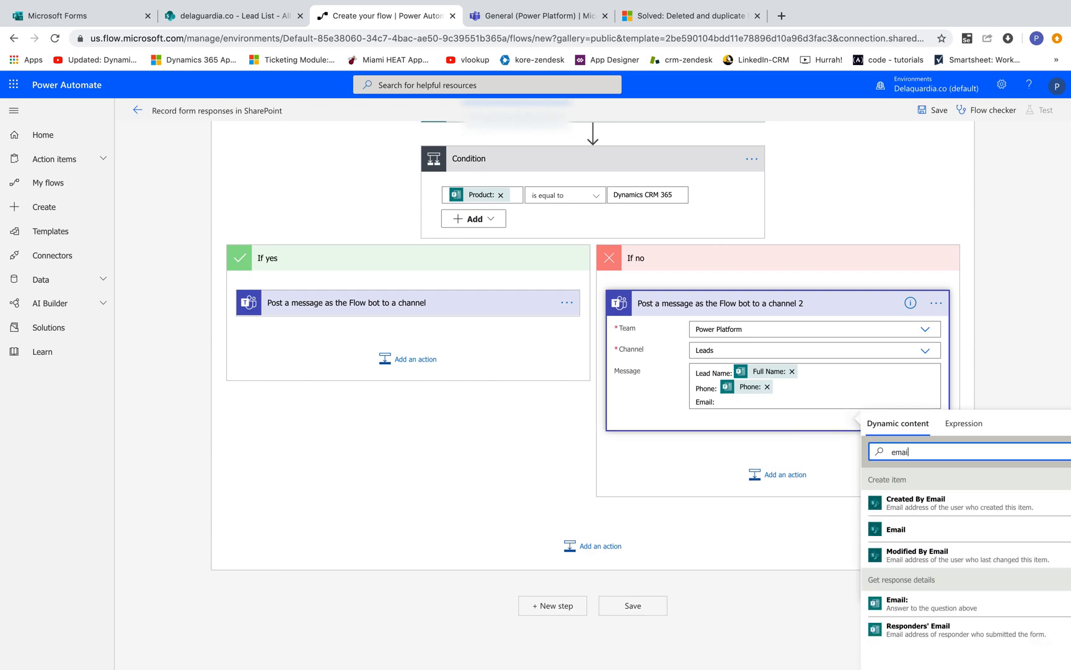
left_click(916, 604)
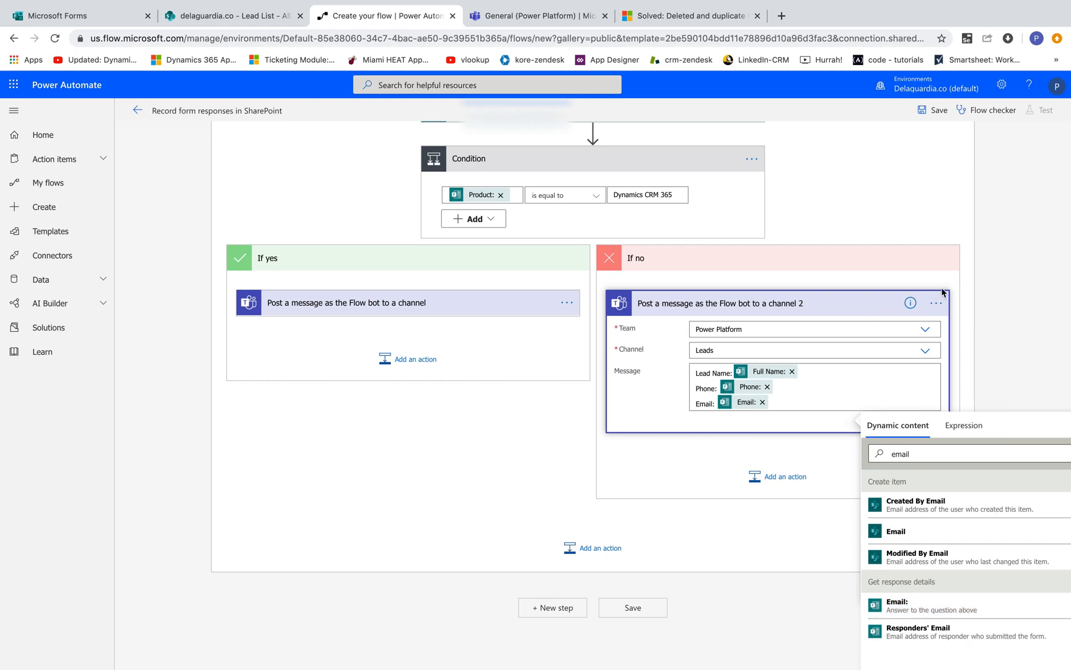
Step: Review the trigger, Get response details, Create item and Teams actions, then save the flow
left_click(999, 273)
scroll(689, 294, "up", 5)
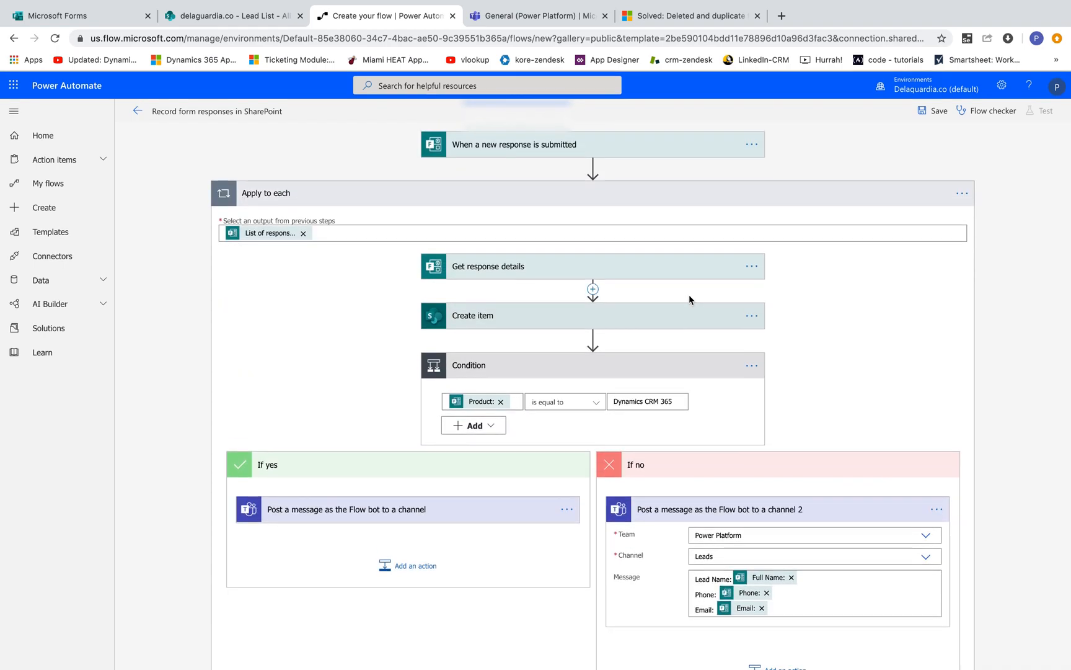
left_click(600, 149)
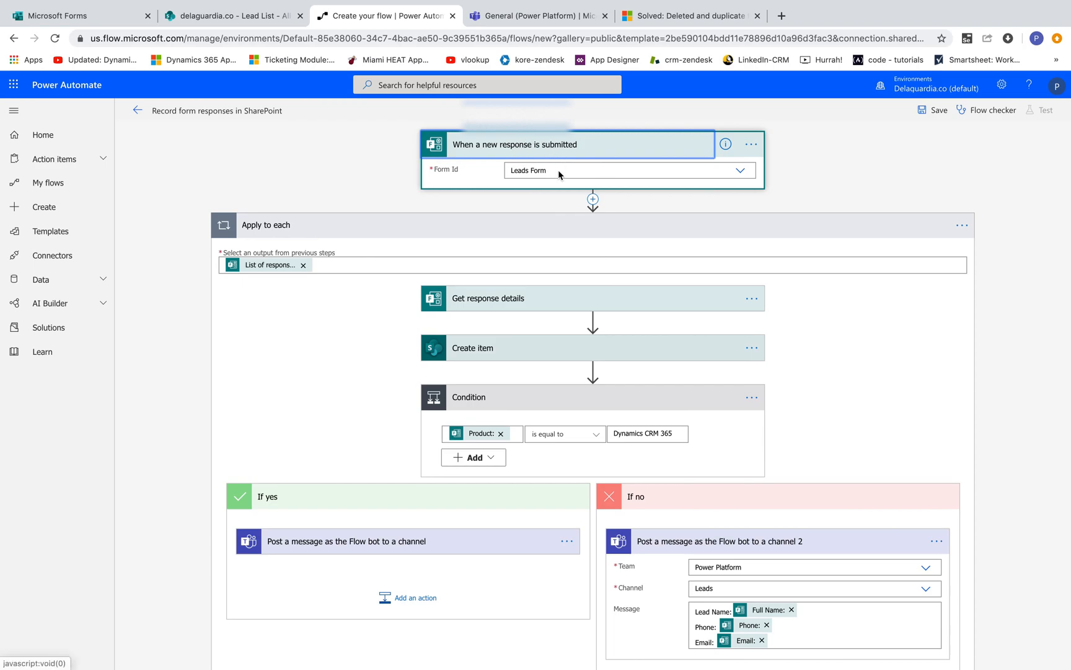
left_click(534, 301)
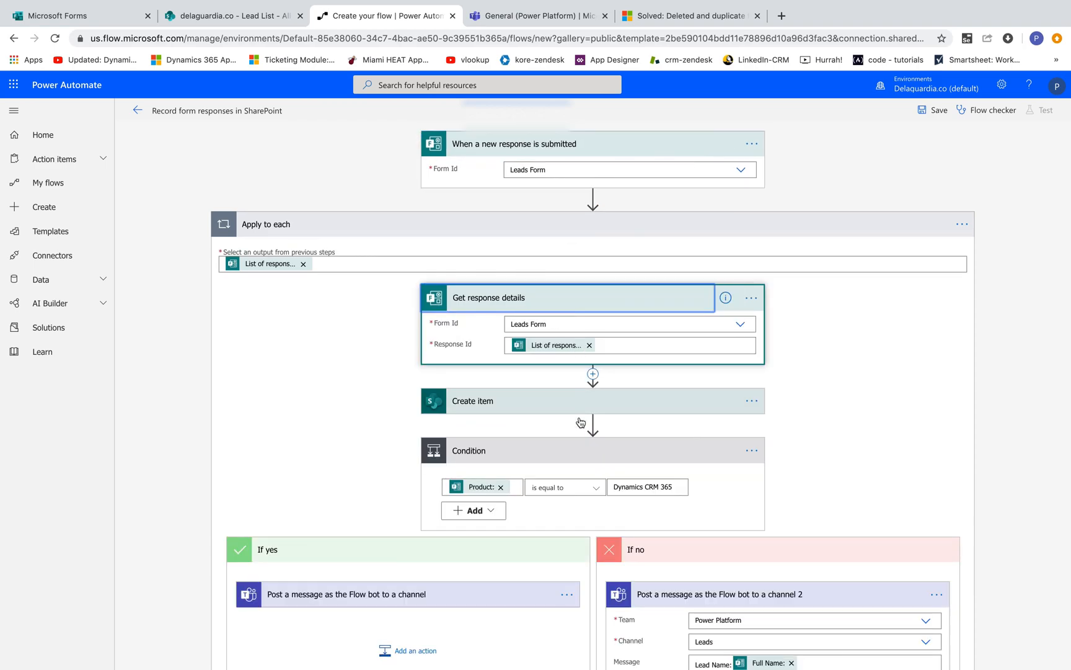
left_click(567, 404)
scroll(594, 422, "down", 4)
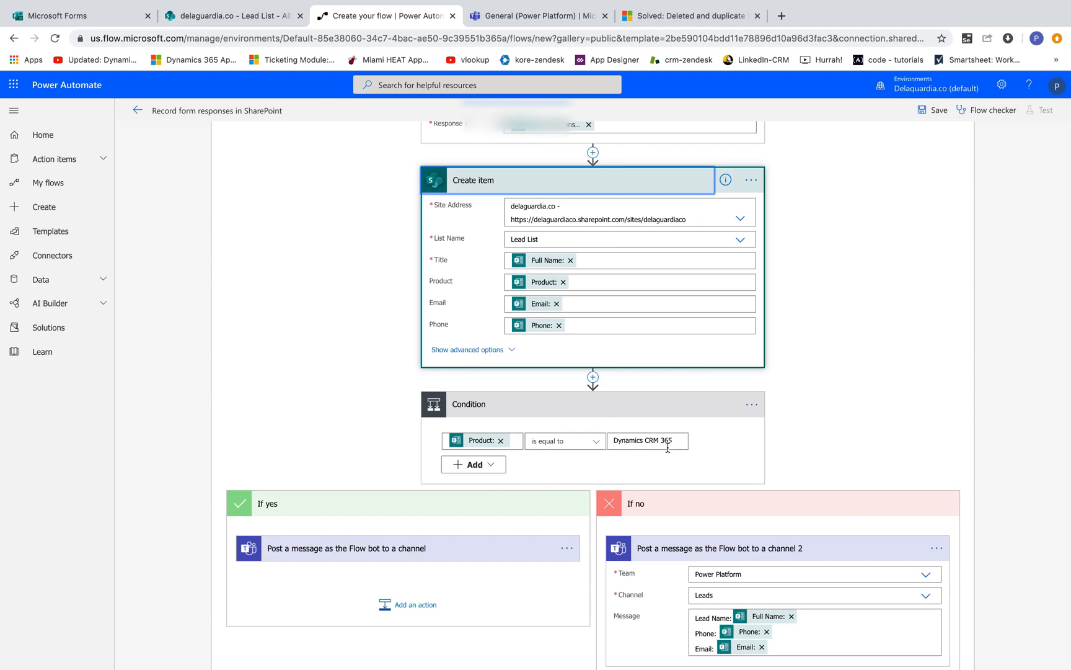
left_click(424, 561)
scroll(426, 564, "down", 3)
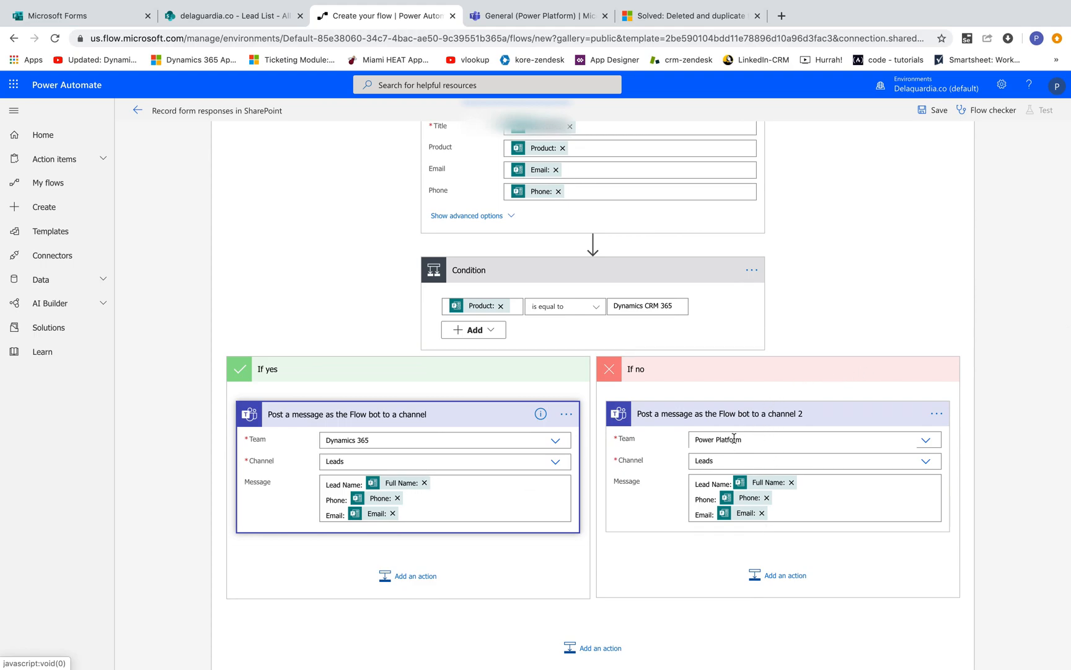
left_click(927, 110)
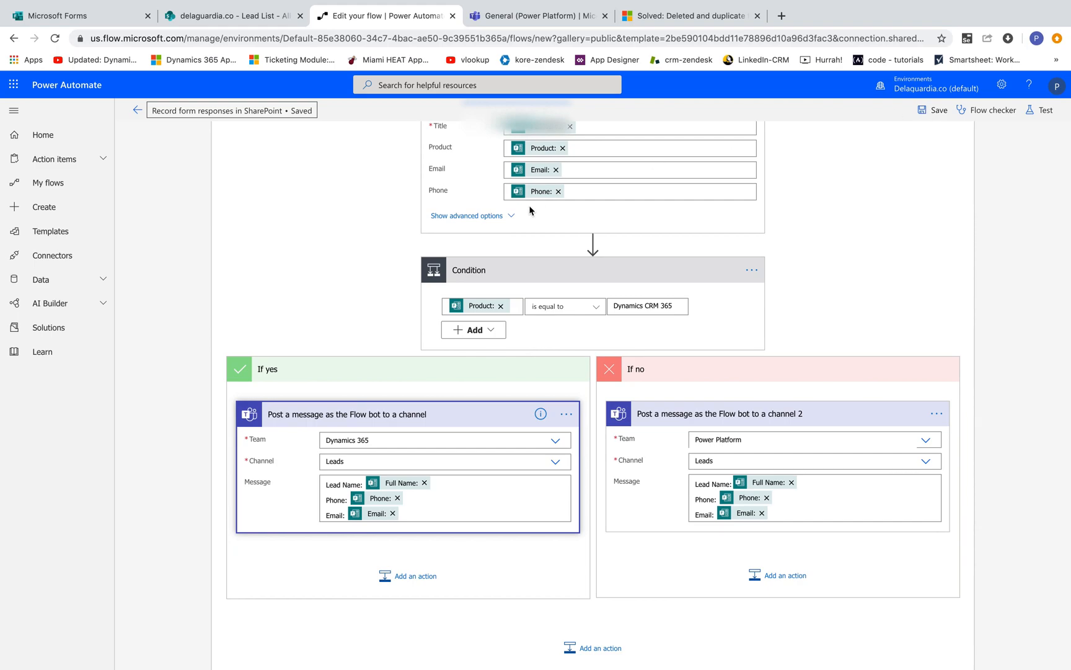
left_click(74, 16)
left_click(432, 265)
type("Pat Test")
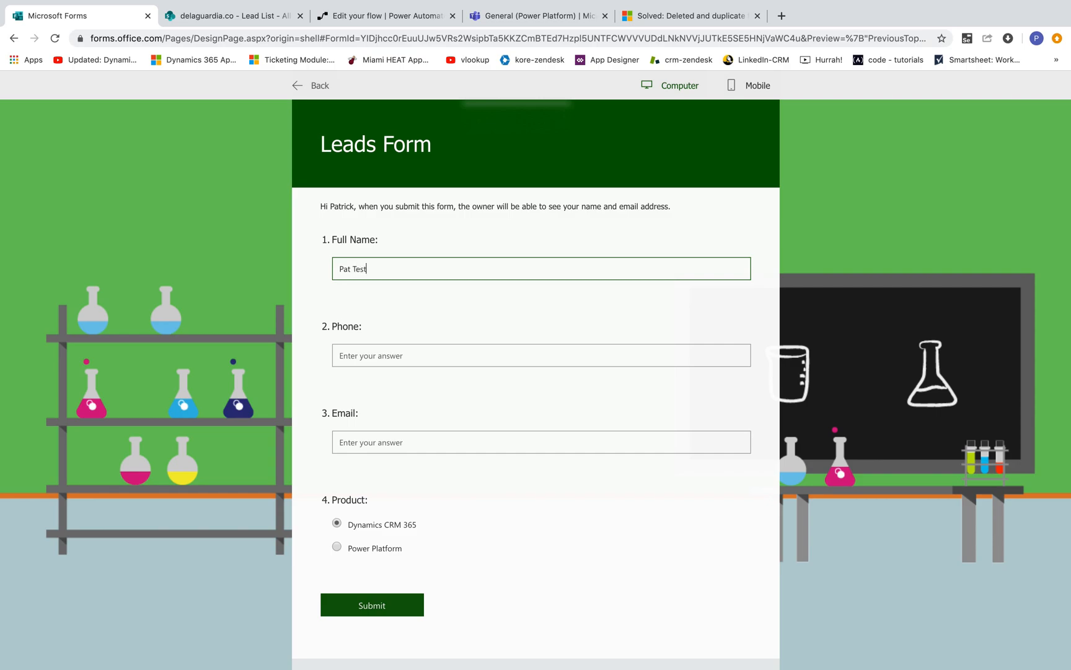
left_click(404, 354)
type("111-111-1111")
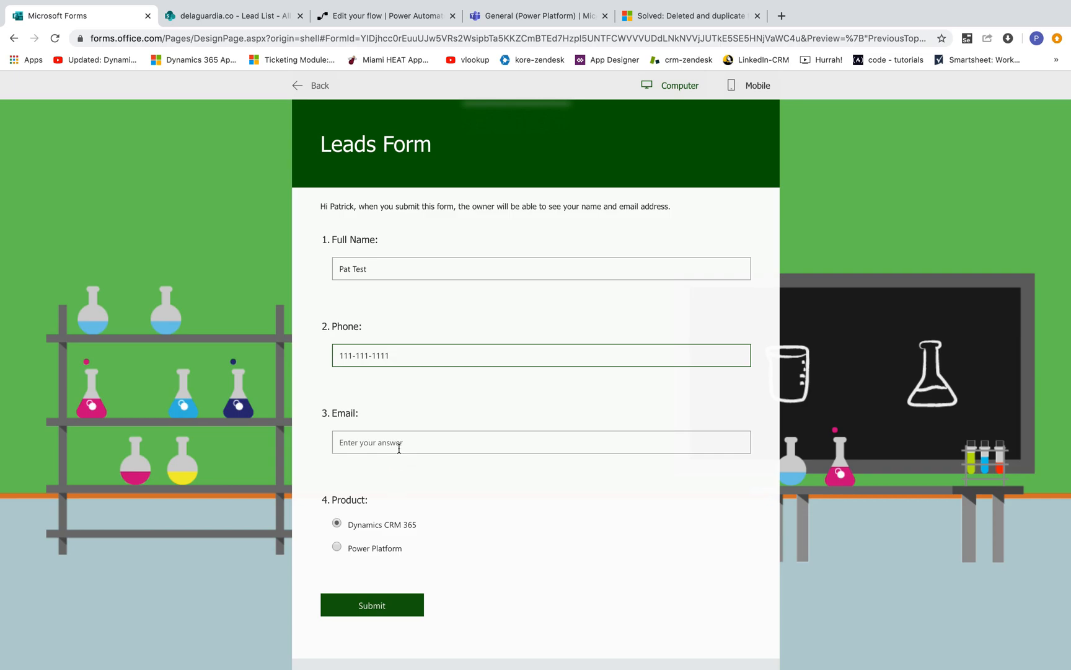
left_click(399, 448)
type("pat@test.com")
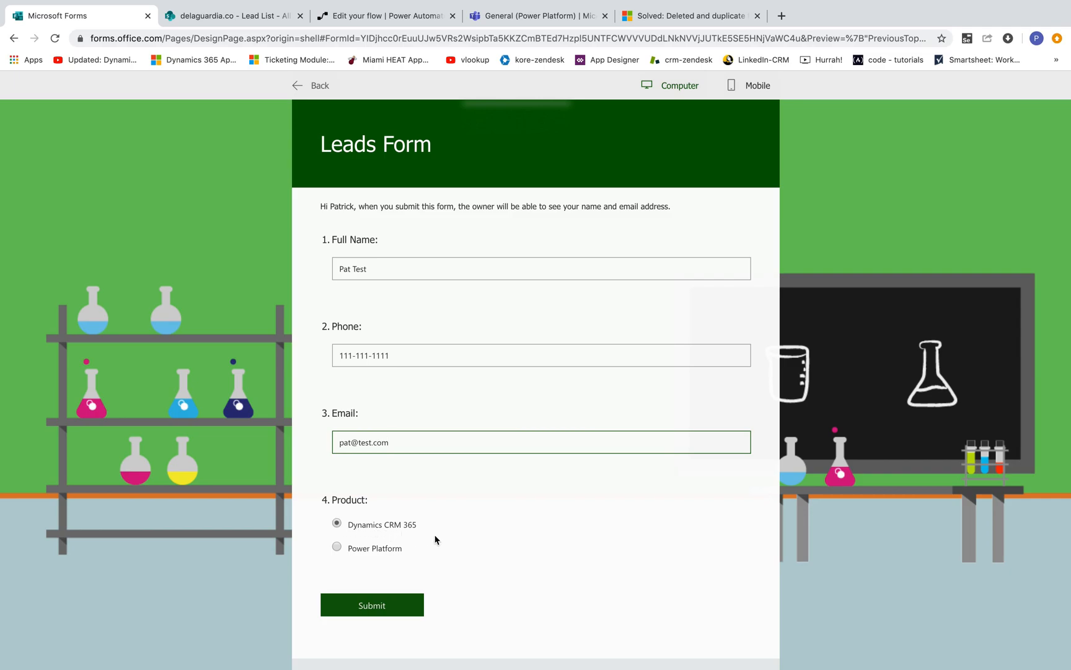
left_click(403, 606)
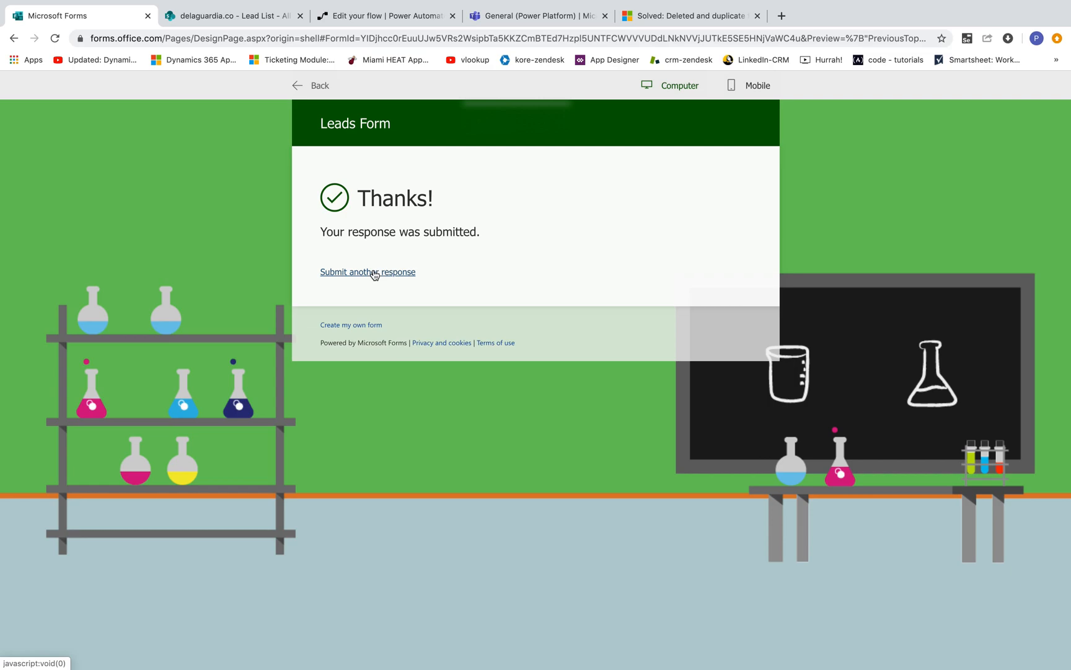
Step: Open the Leads Form responses summary and review the submitted answers
left_click(310, 90)
left_click(629, 148)
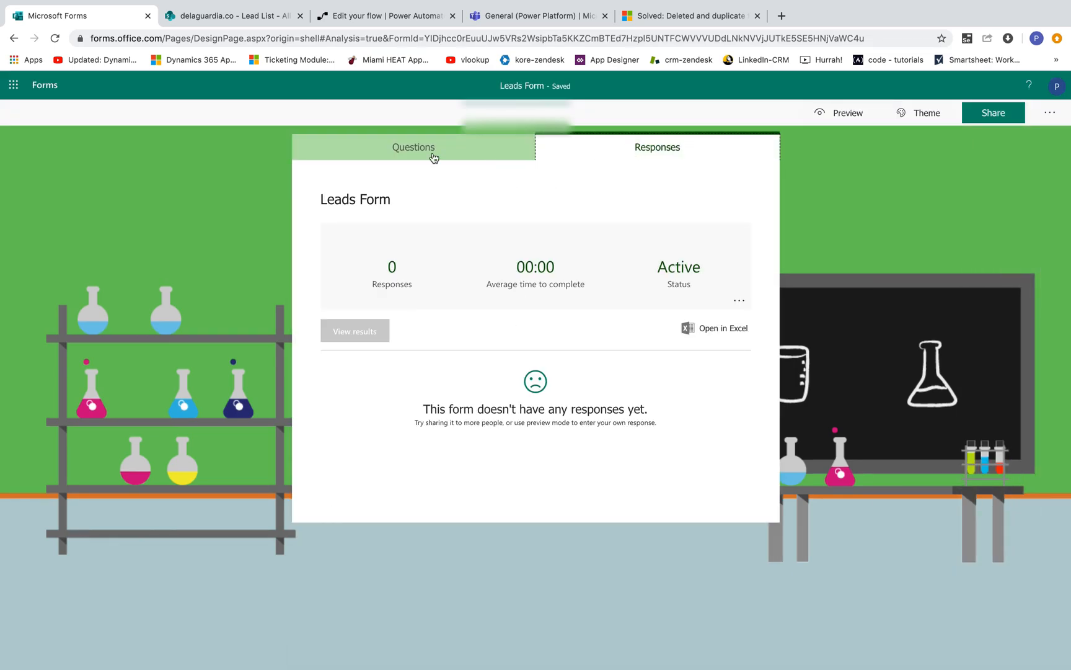
left_click(55, 40)
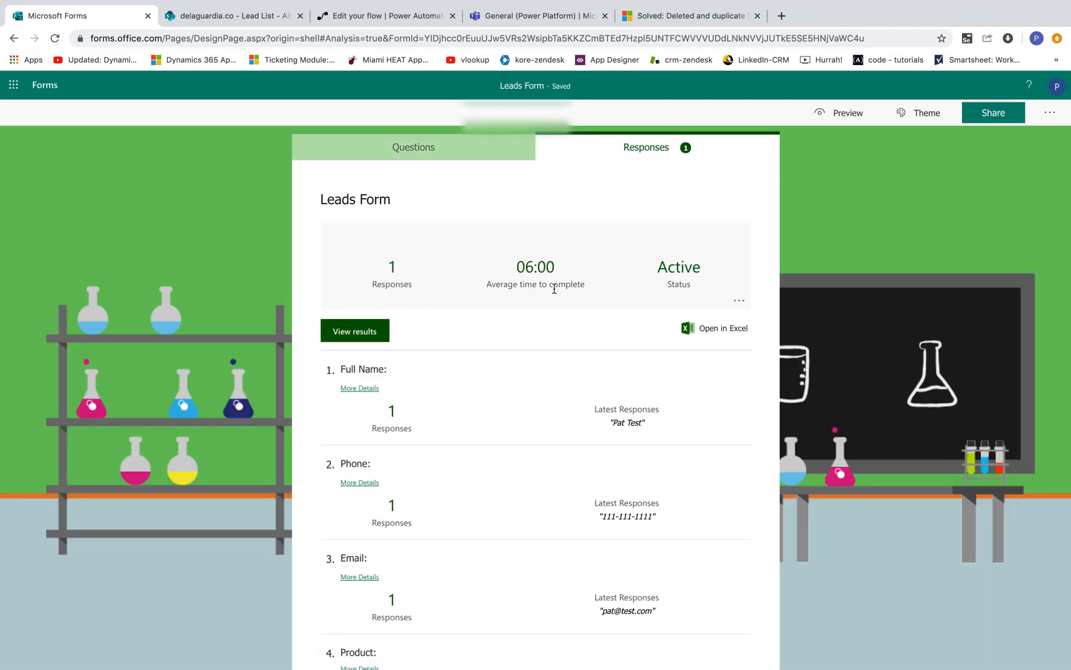
scroll(537, 438, "down", 2)
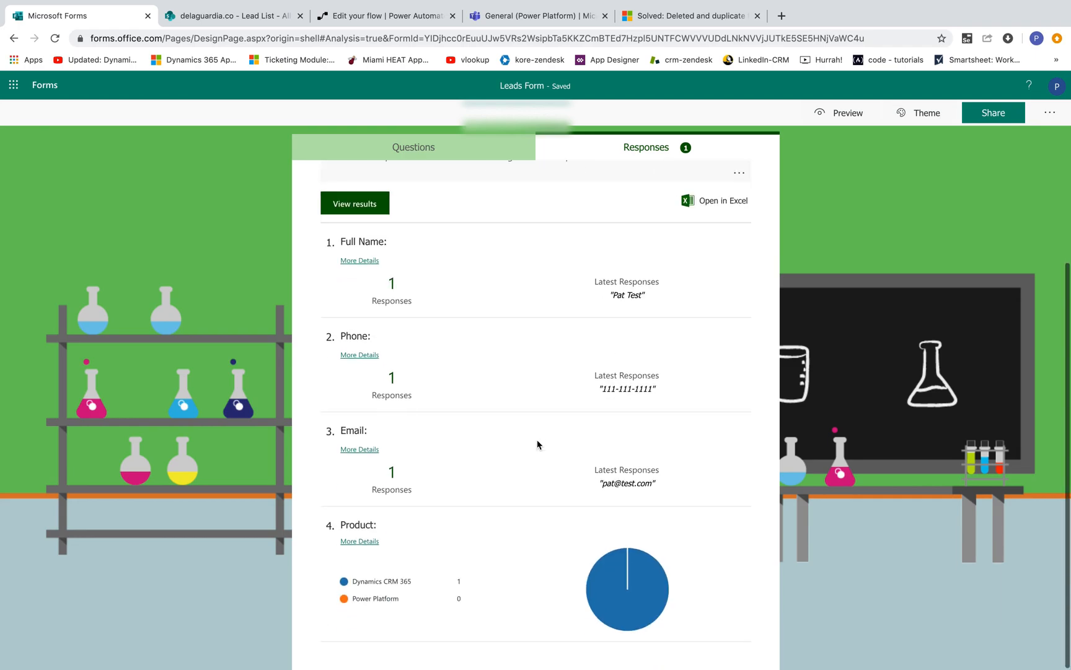
scroll(574, 333, "up", 2)
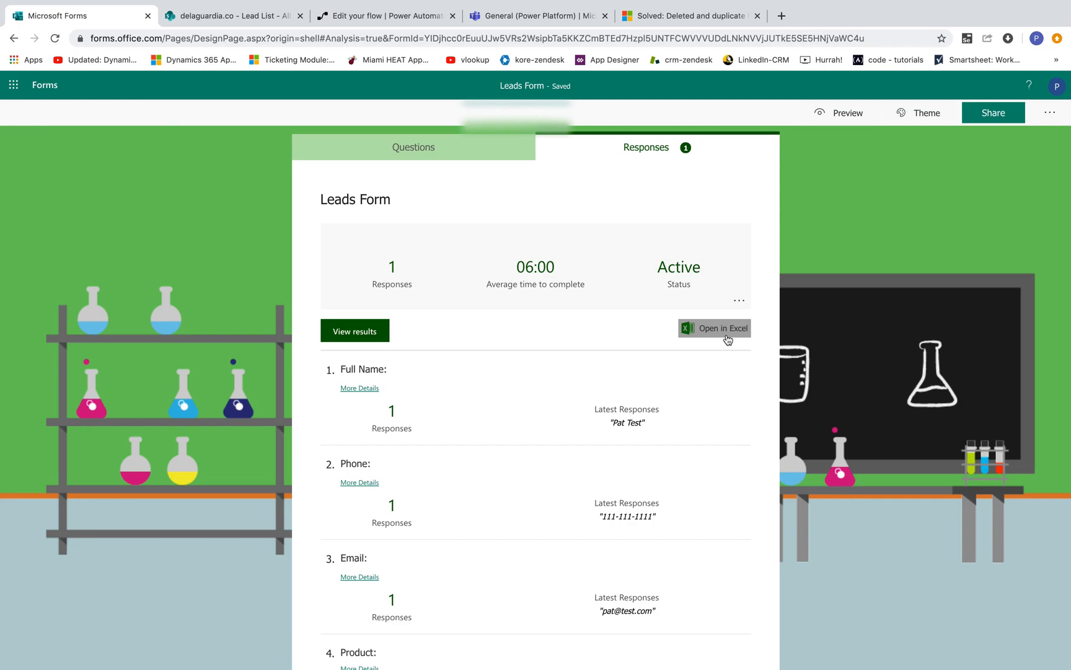
Step: Refresh the SharePoint Lead List to check for the new lead item
left_click(254, 17)
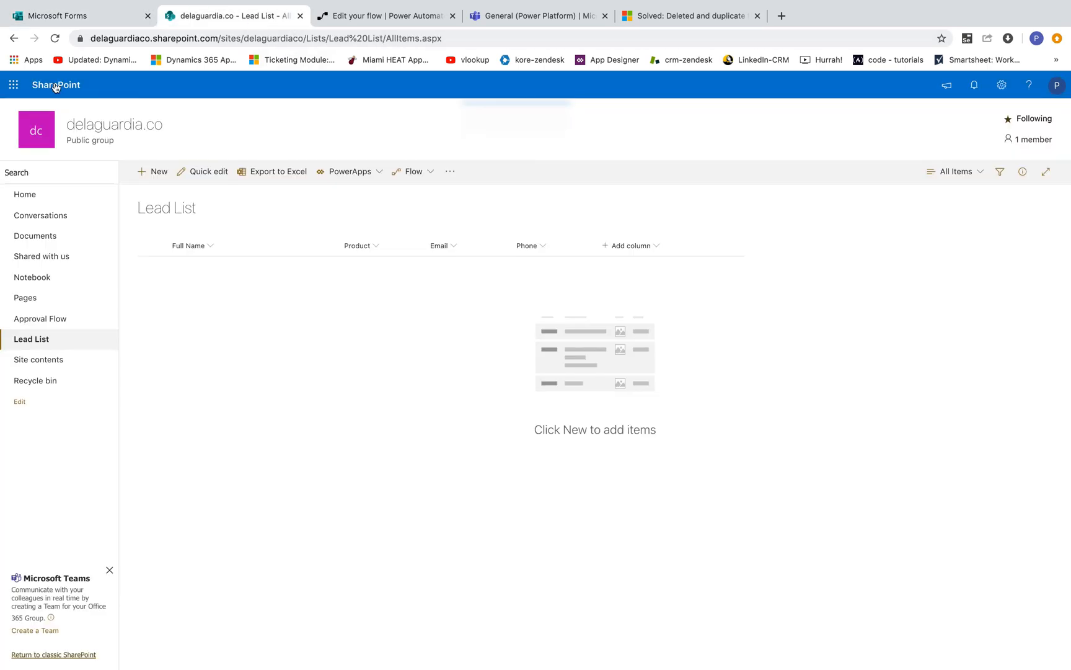
left_click(55, 38)
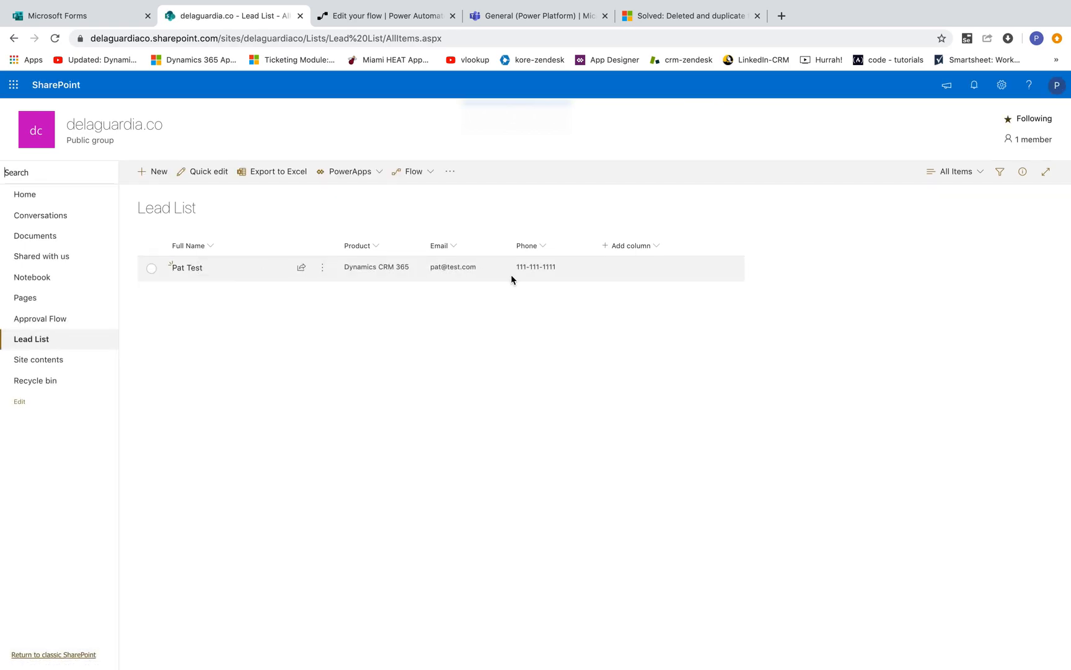
left_click(93, 16)
left_click(242, 18)
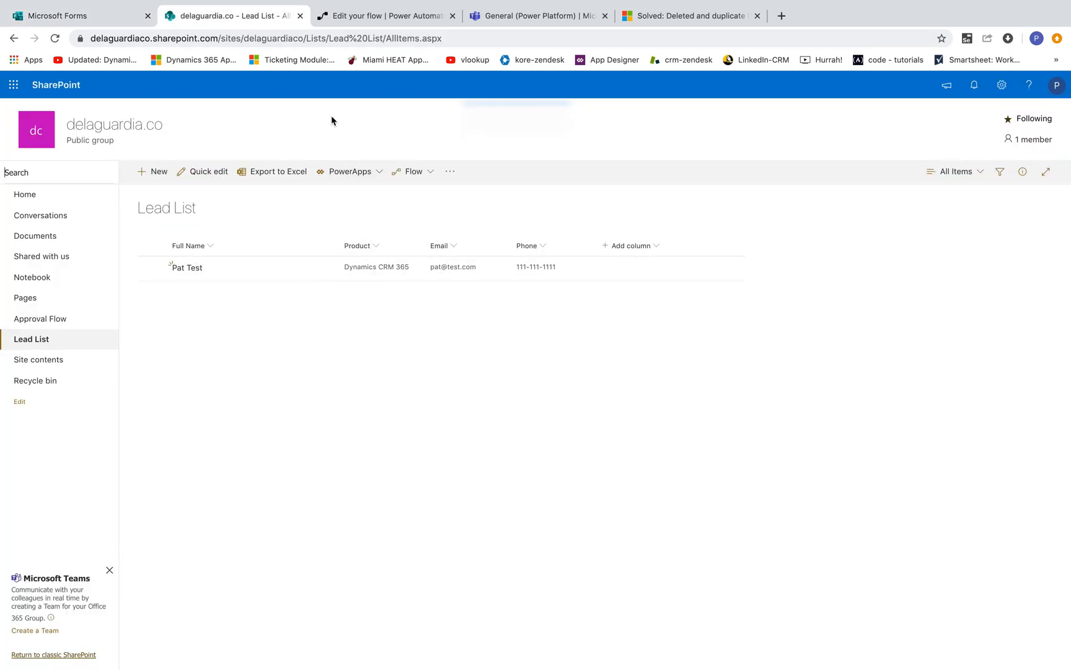
Step: Return from the flow editor to the flow's details page and check its run history
left_click(391, 18)
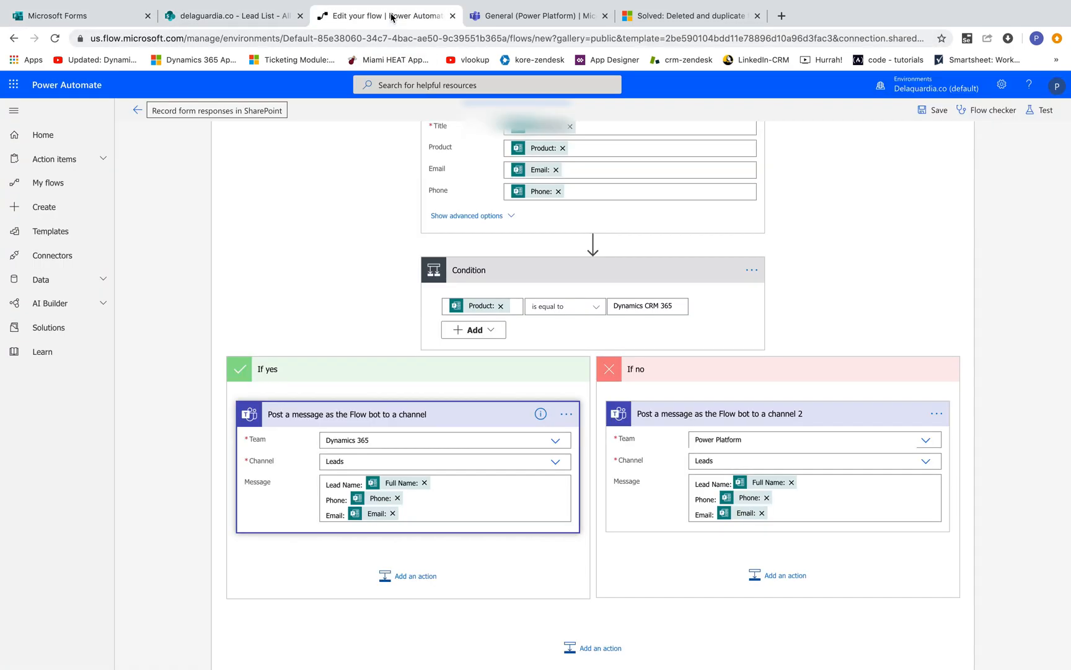
left_click(136, 111)
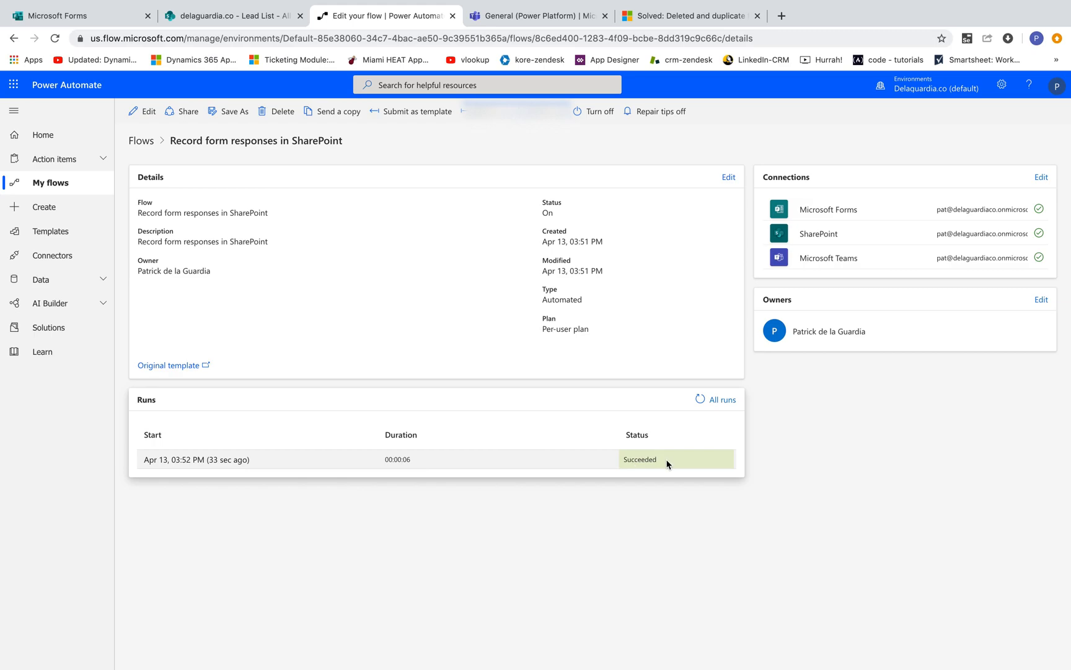
Step: Open the Dynamics 365 team's Leads channel in Teams to check for the posted lead message
left_click(520, 18)
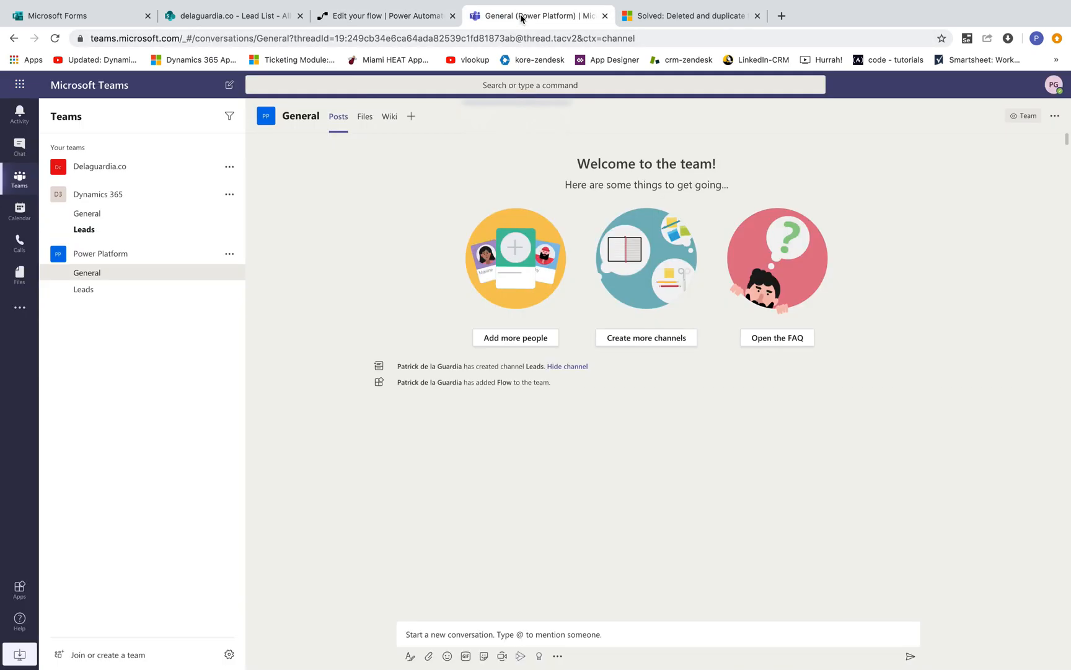
left_click(109, 231)
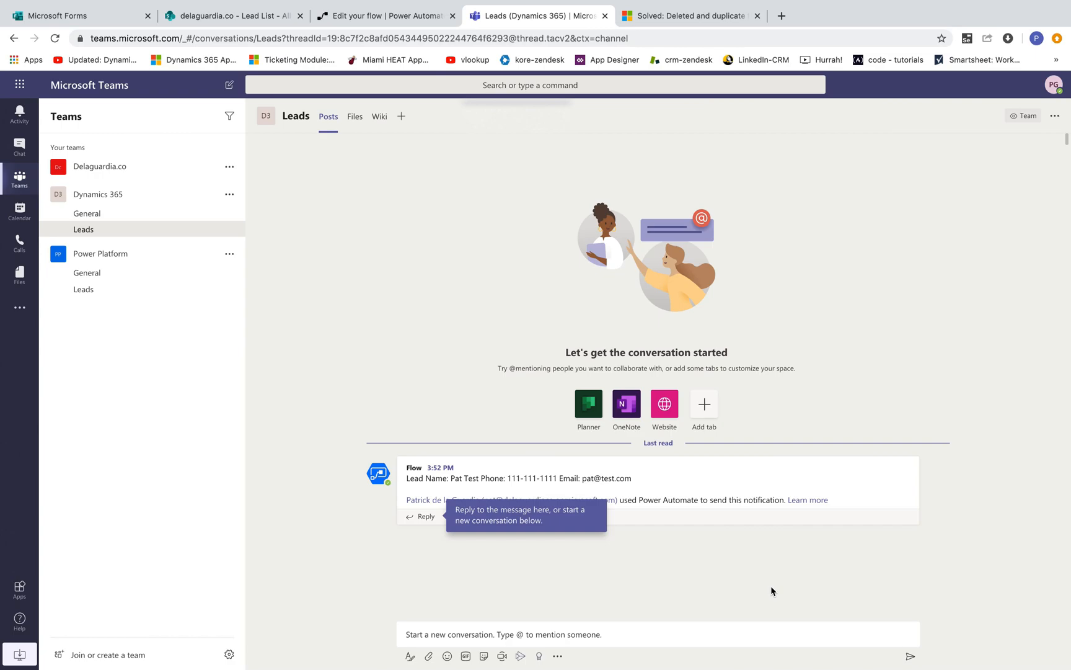
Step: Minimize the browser and switch to the PowerPoint presentation showing the Todays Prompt slide
mouse_move(50, 2)
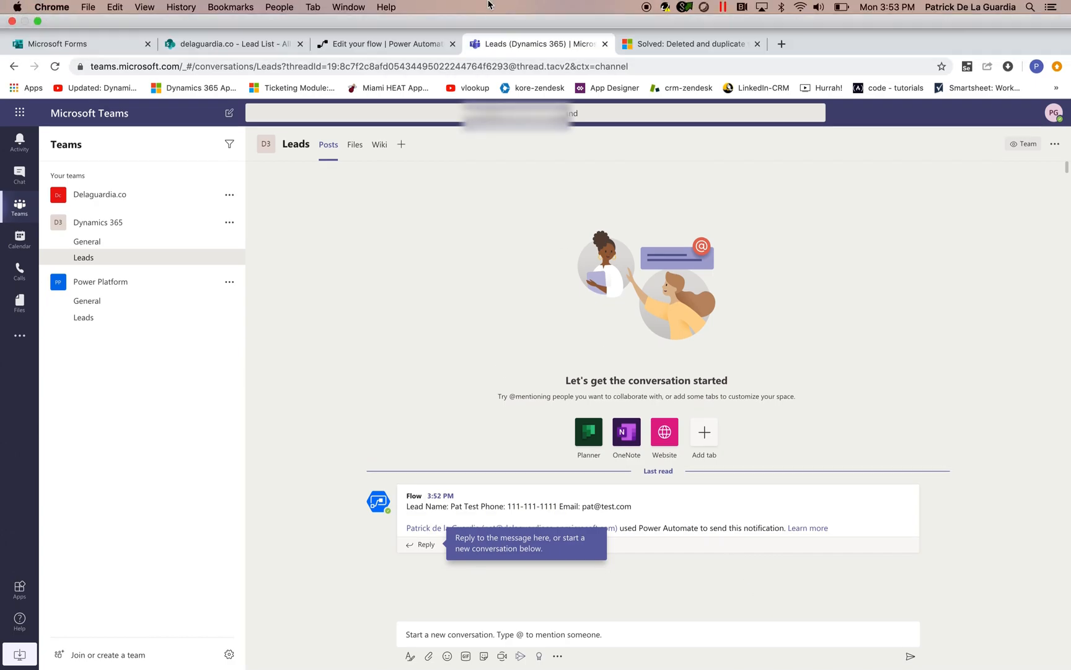
left_click(37, 21)
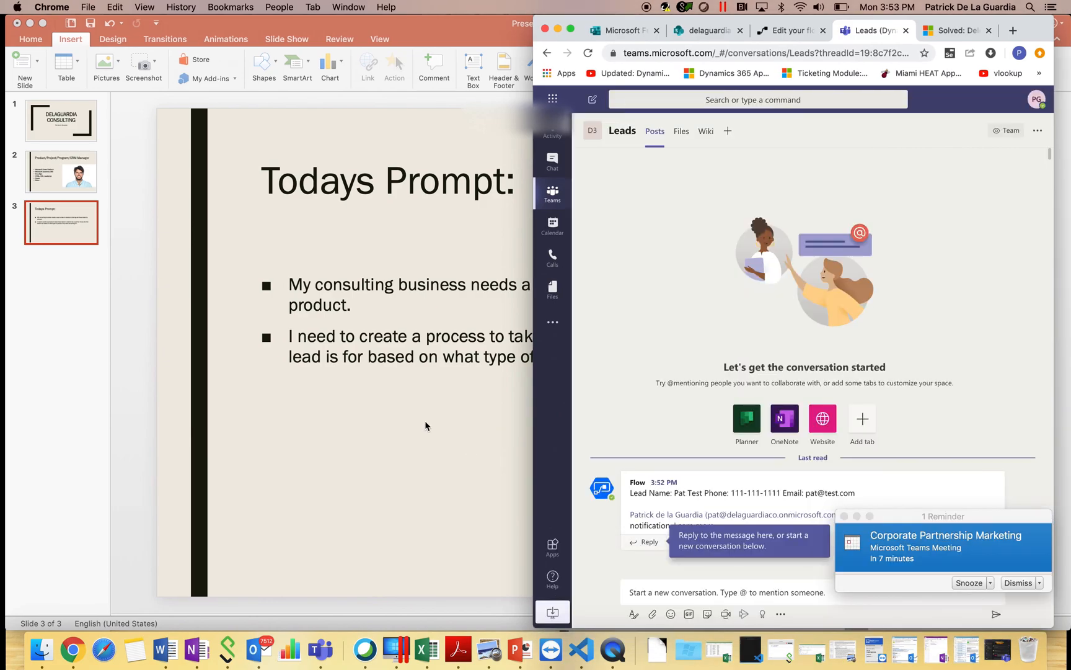
left_click(426, 420)
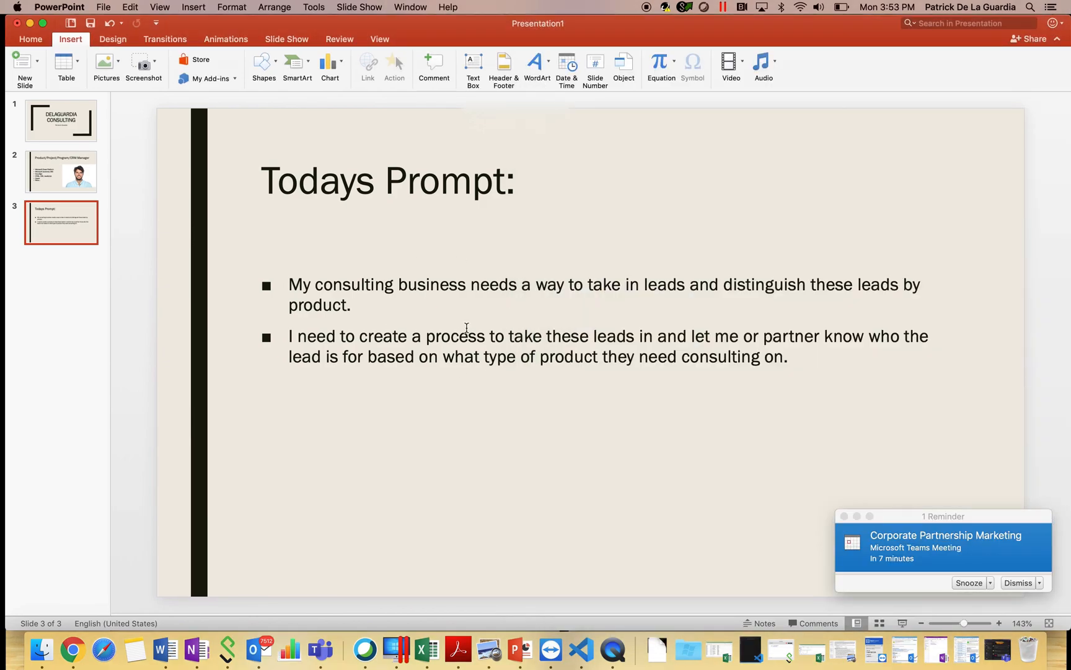